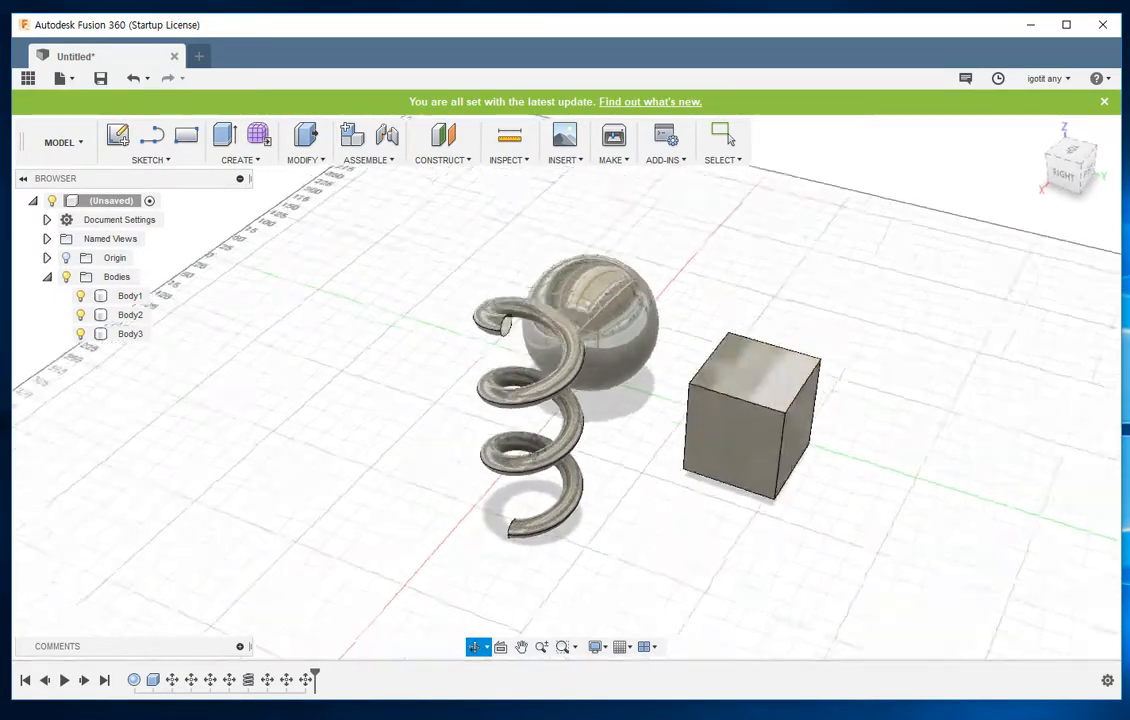
Switch from the Model workspace to the Render workspace with the spring, sphere and cube framed in view.
key("Escape")
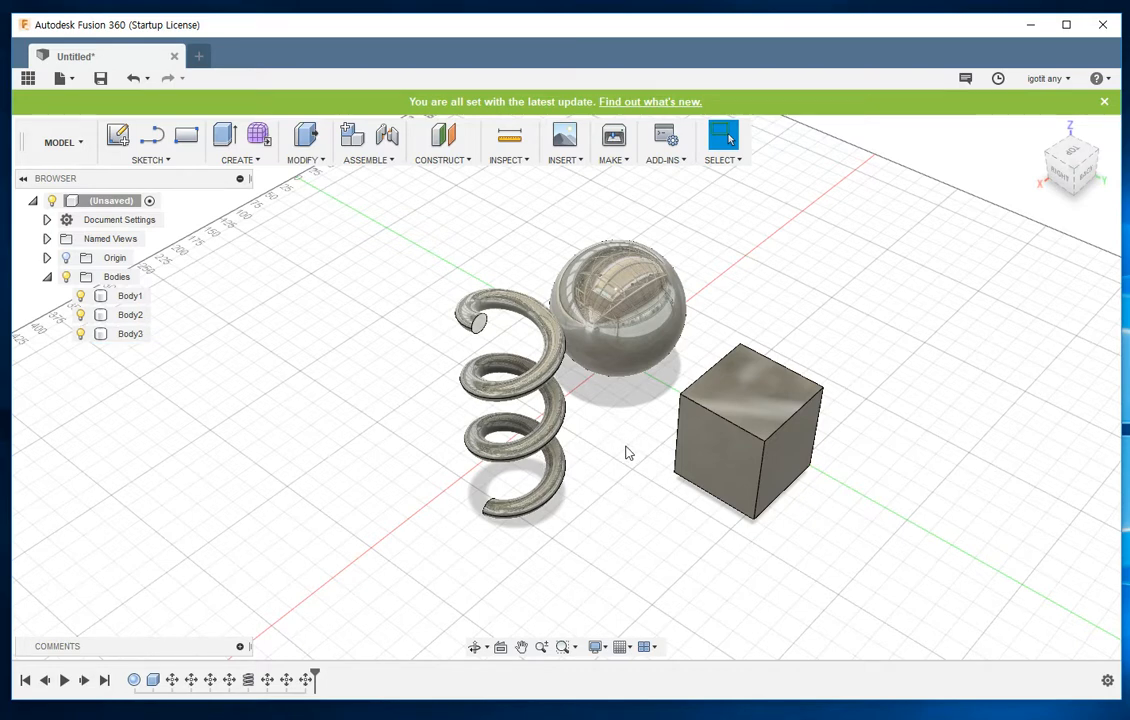
middle_click_drag(626, 450, 552, 449)
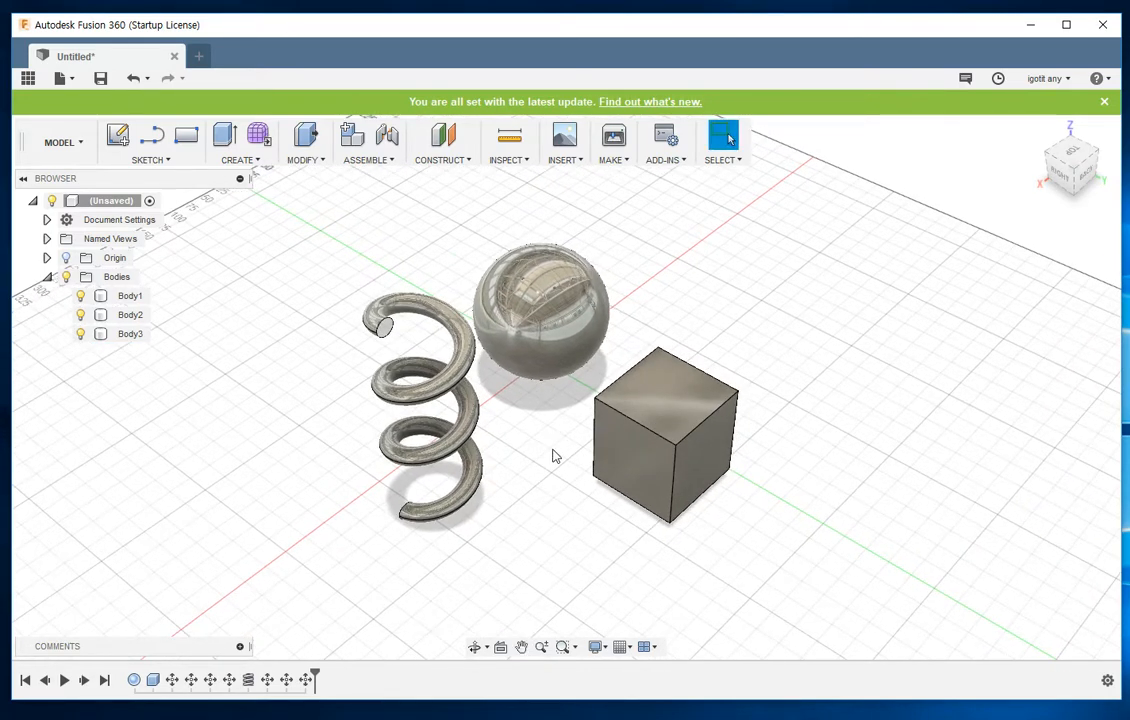
scroll(555, 456, "up", 5)
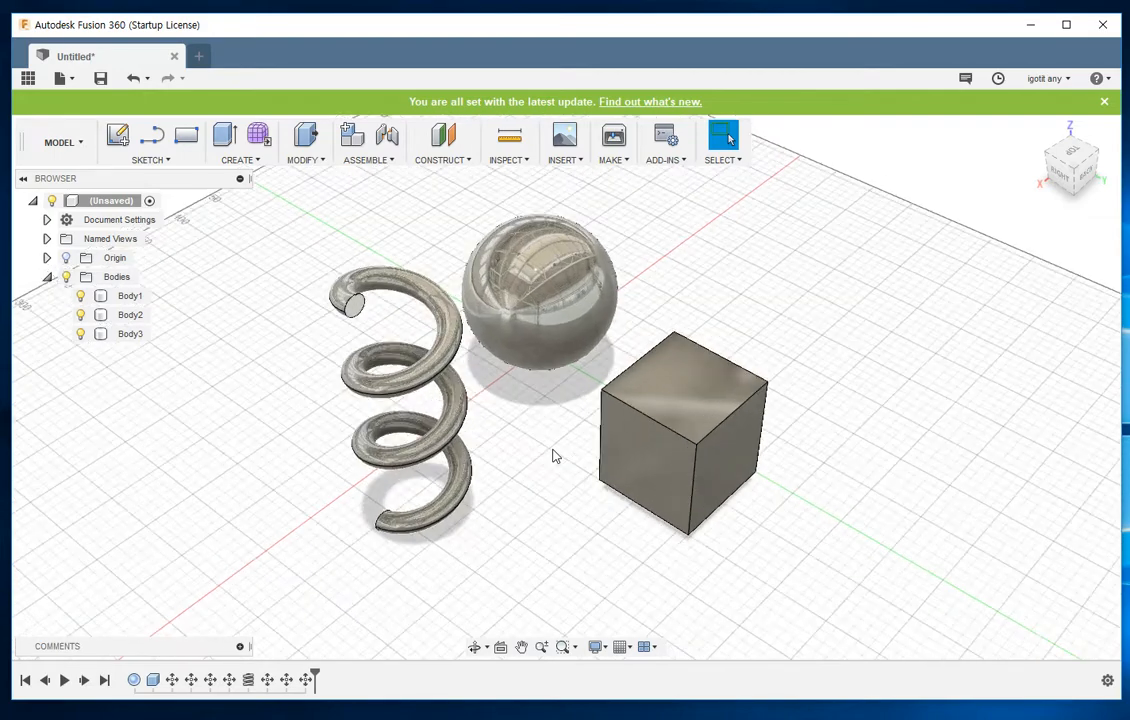
middle_click_drag(556, 456, 555, 479)
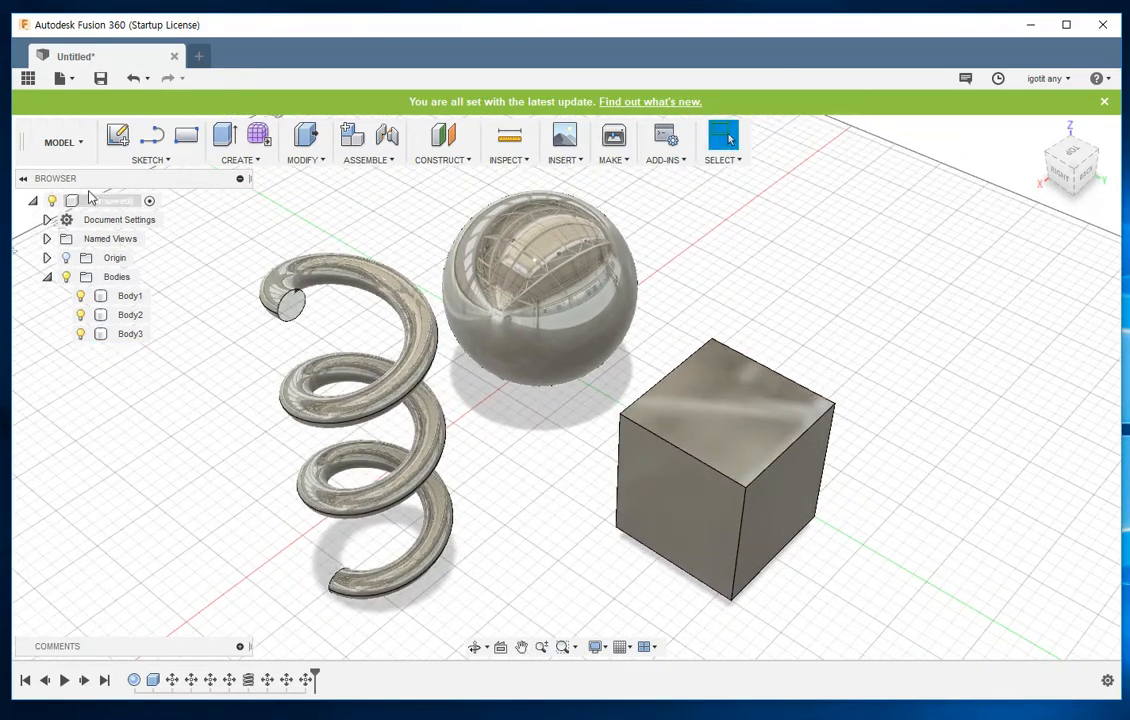
left_click(86, 150)
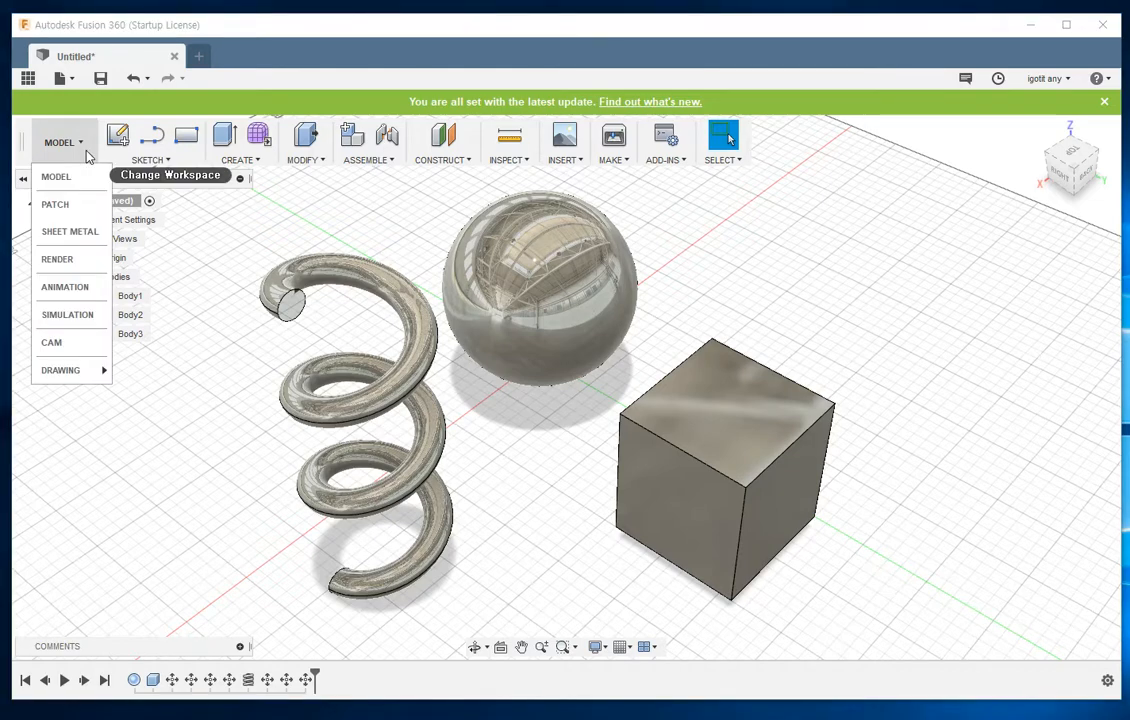
left_click(57, 260)
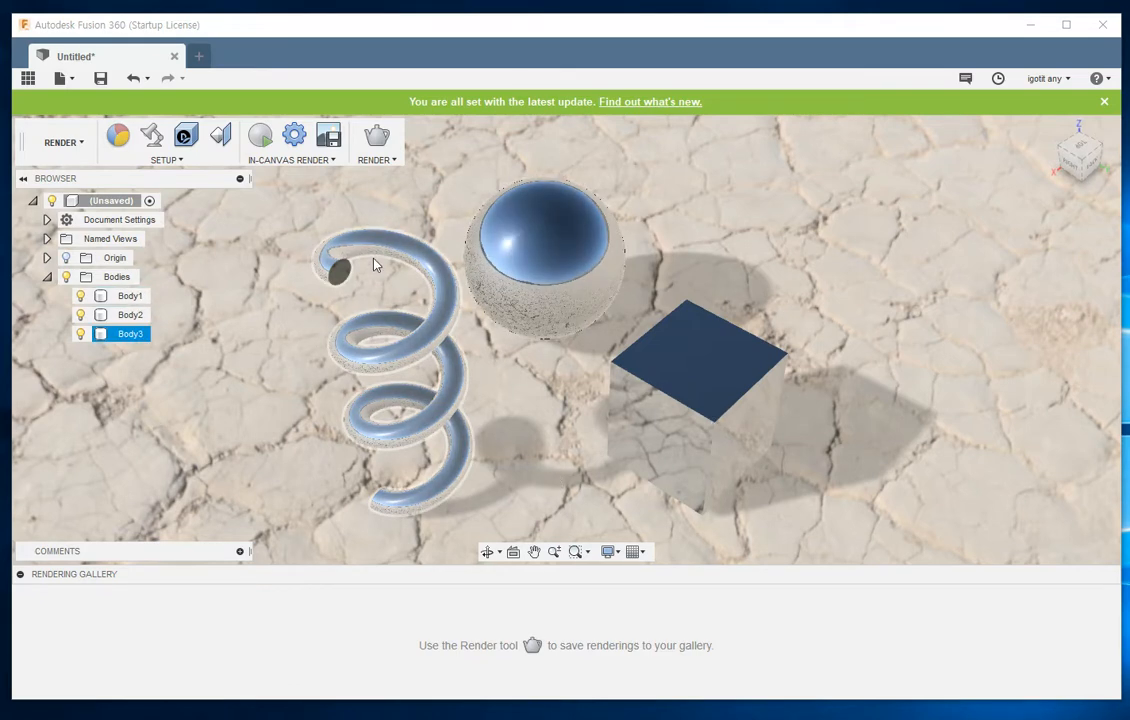
Run an in-canvas render of the three bodies to inspect their reflections on the cracked ground, and stop it.
left_click(333, 163)
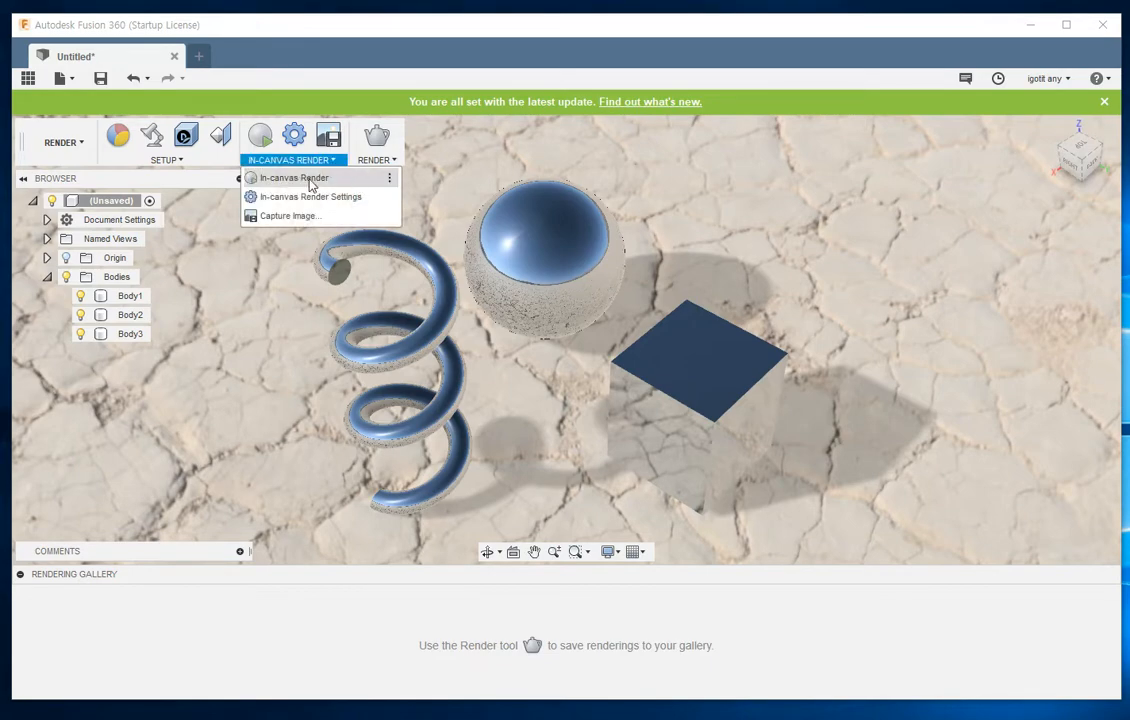
left_click(294, 178)
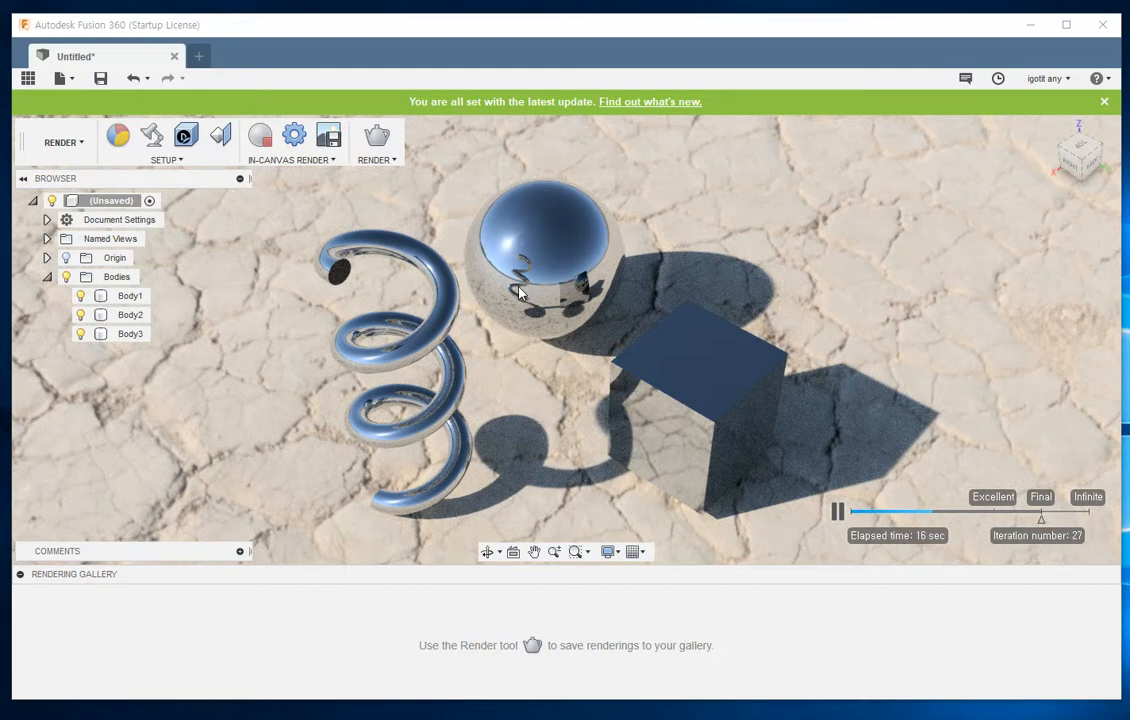
left_click(585, 308)
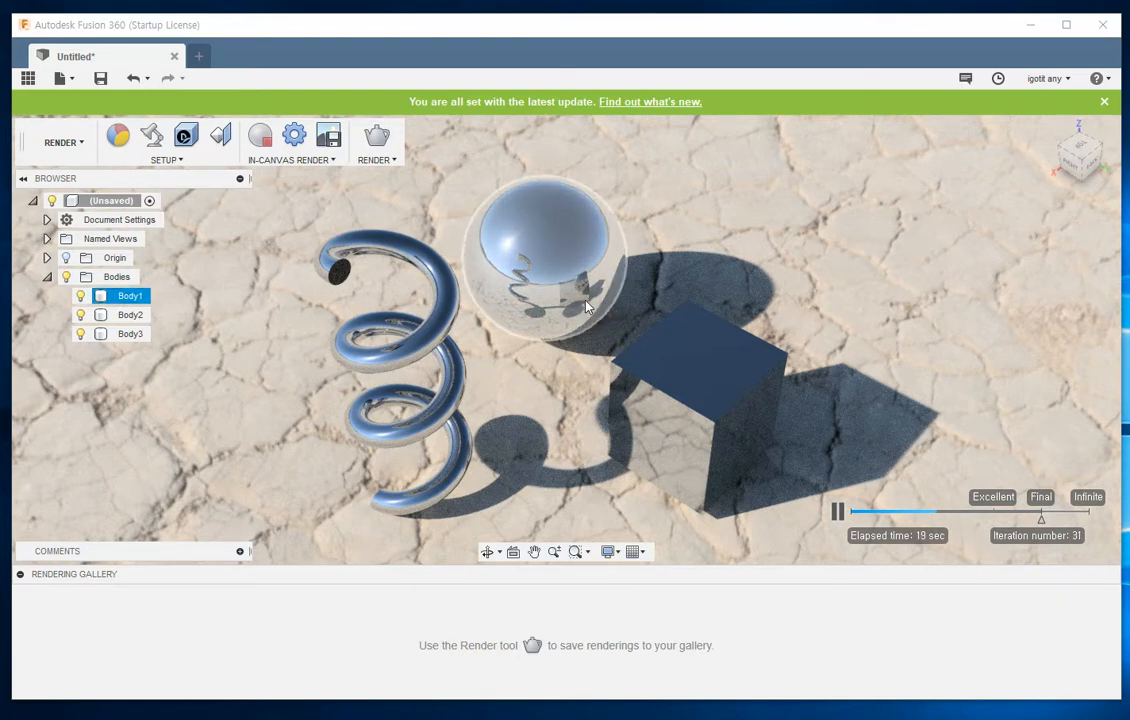
left_click(196, 475)
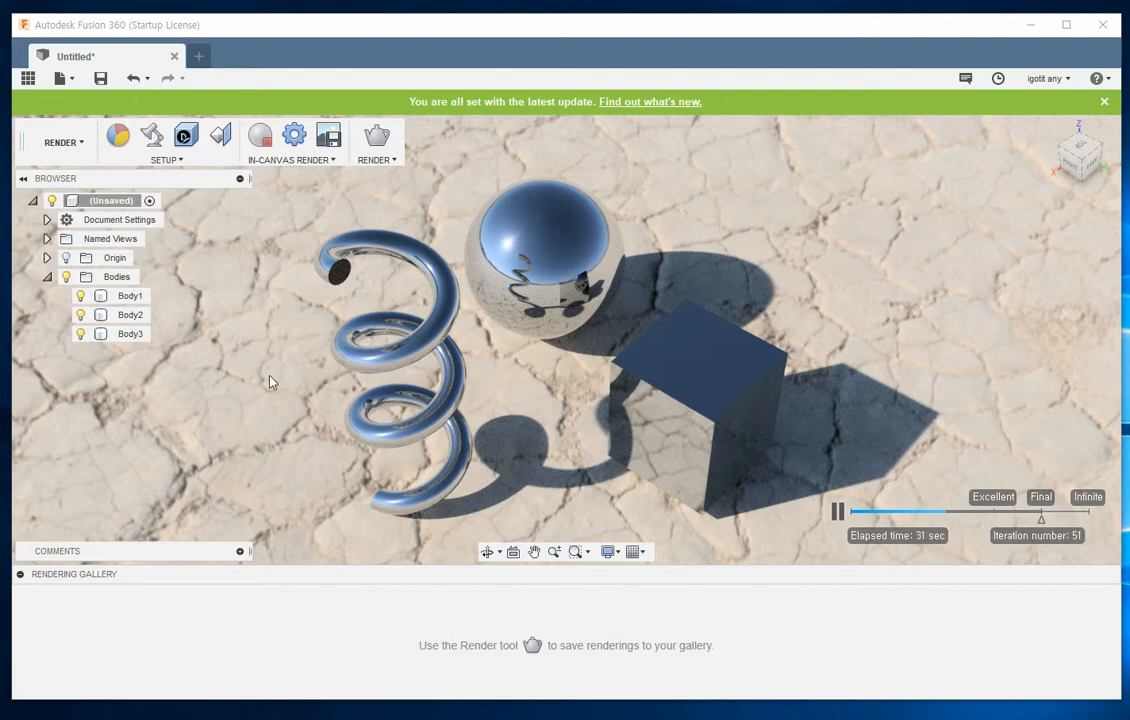
left_click(259, 136)
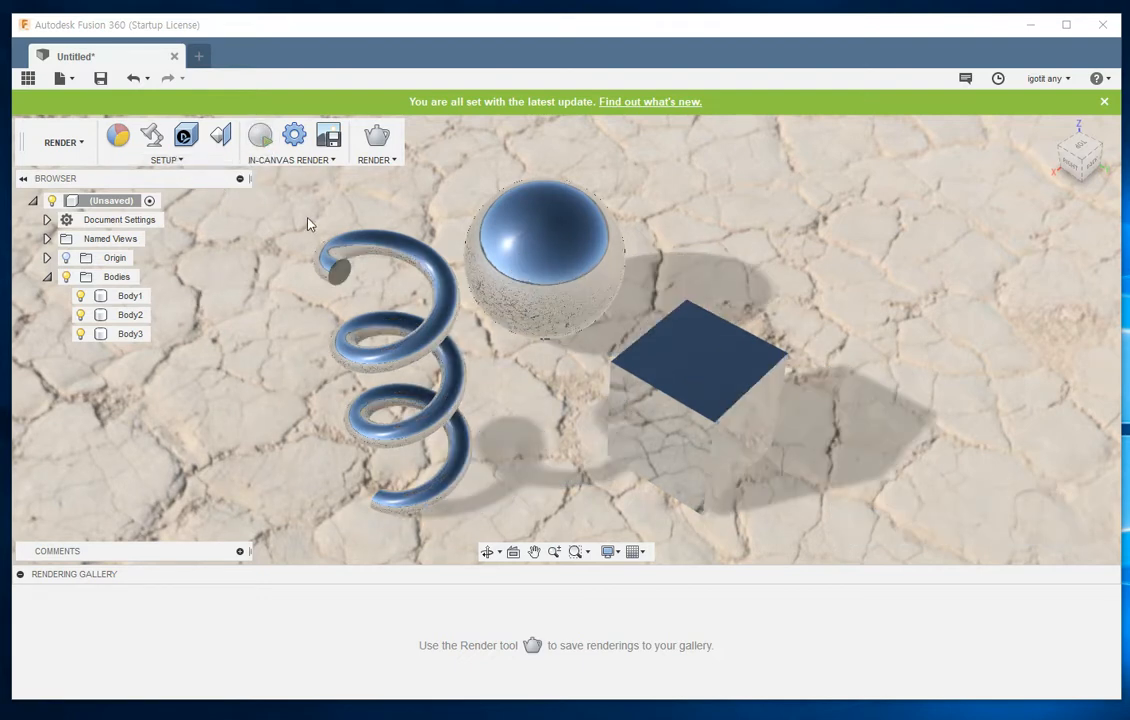
In the scene settings, lower the environment brightness to about 19,400 lx and change the background to Solid Color.
left_click(178, 162)
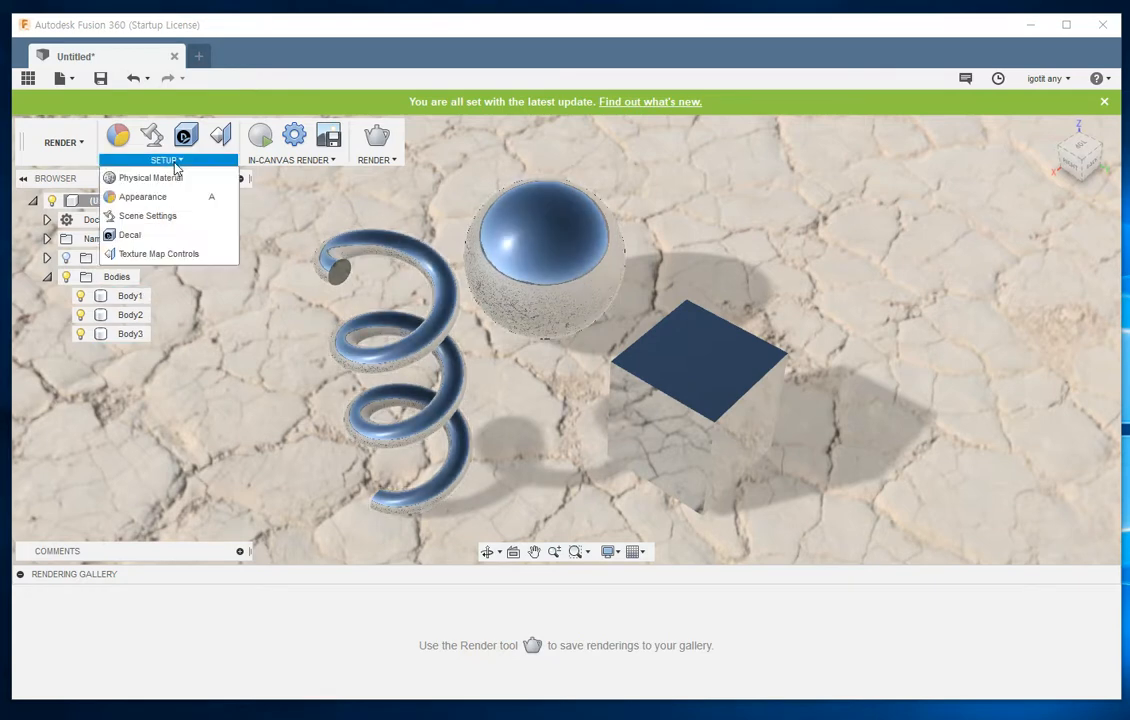
left_click(144, 226)
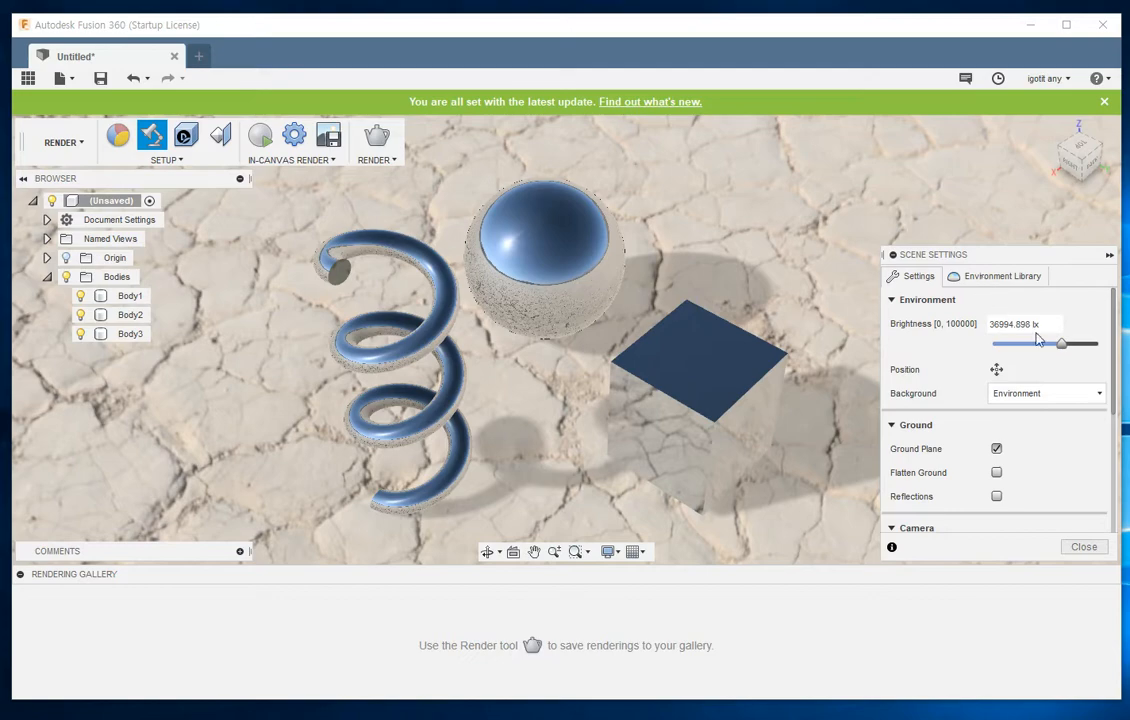
mouse_move(1061, 344)
left_mouse_down()
mouse_move(1027, 346)
mouse_move(1054, 349)
left_mouse_up()
left_click(1040, 393)
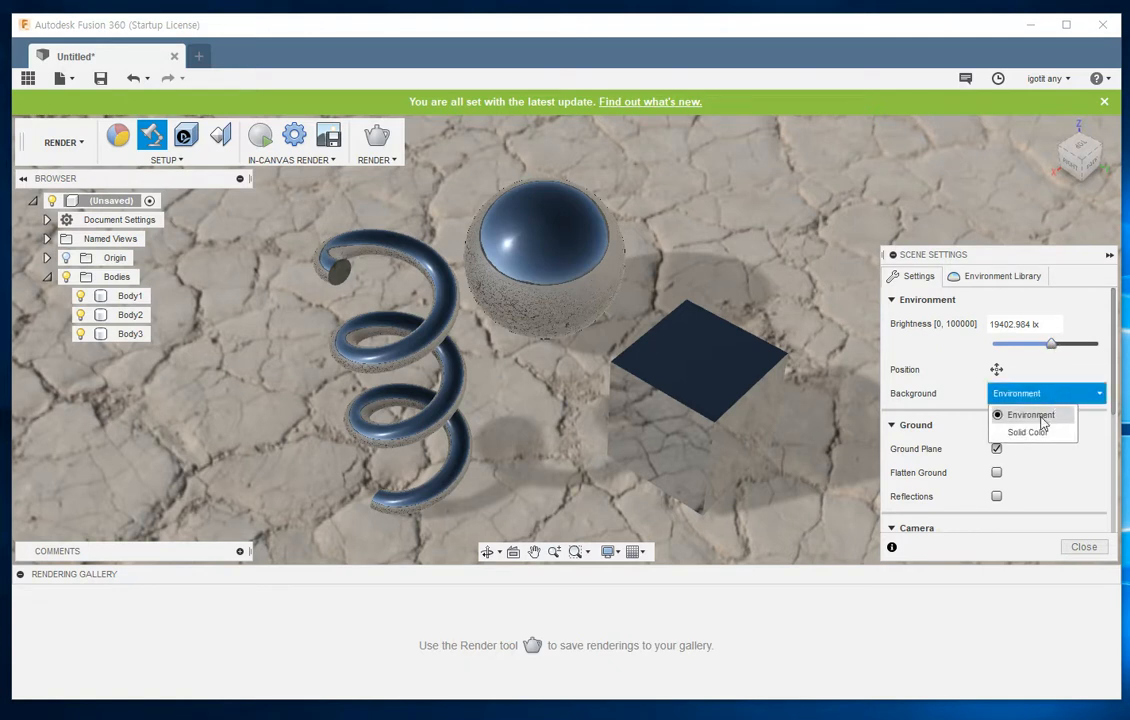
left_click(1029, 431)
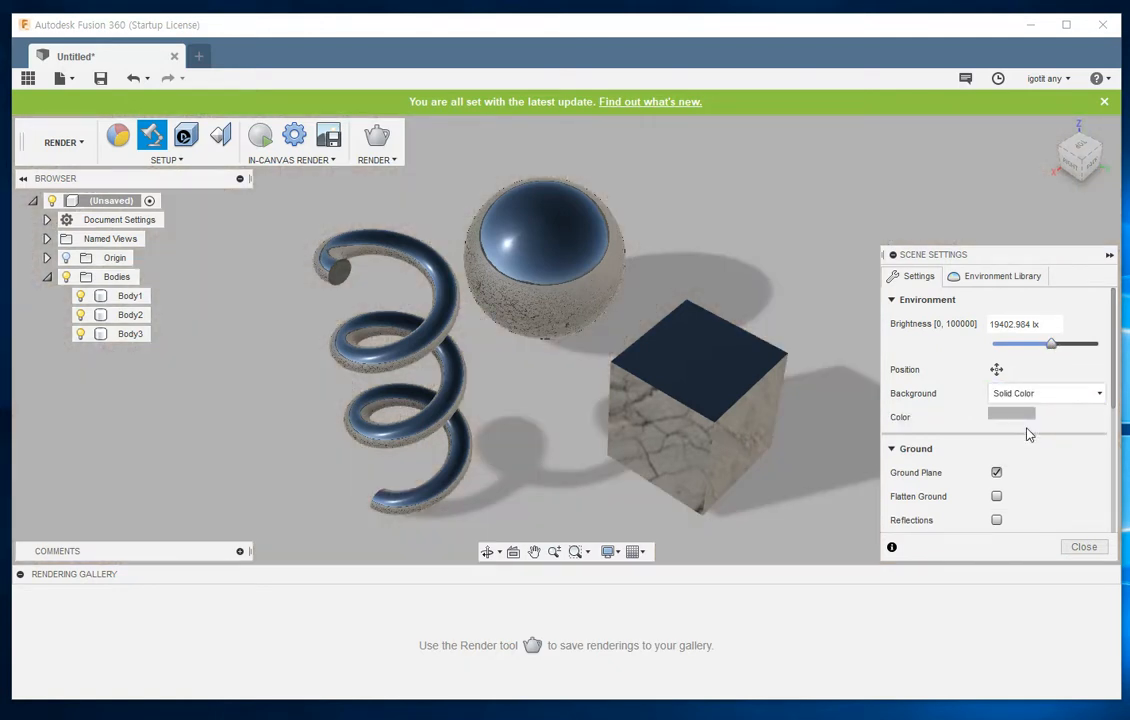
left_click(1084, 548)
Preview the bodies against the solid colour background with an in-canvas render, and stop it.
left_click(318, 162)
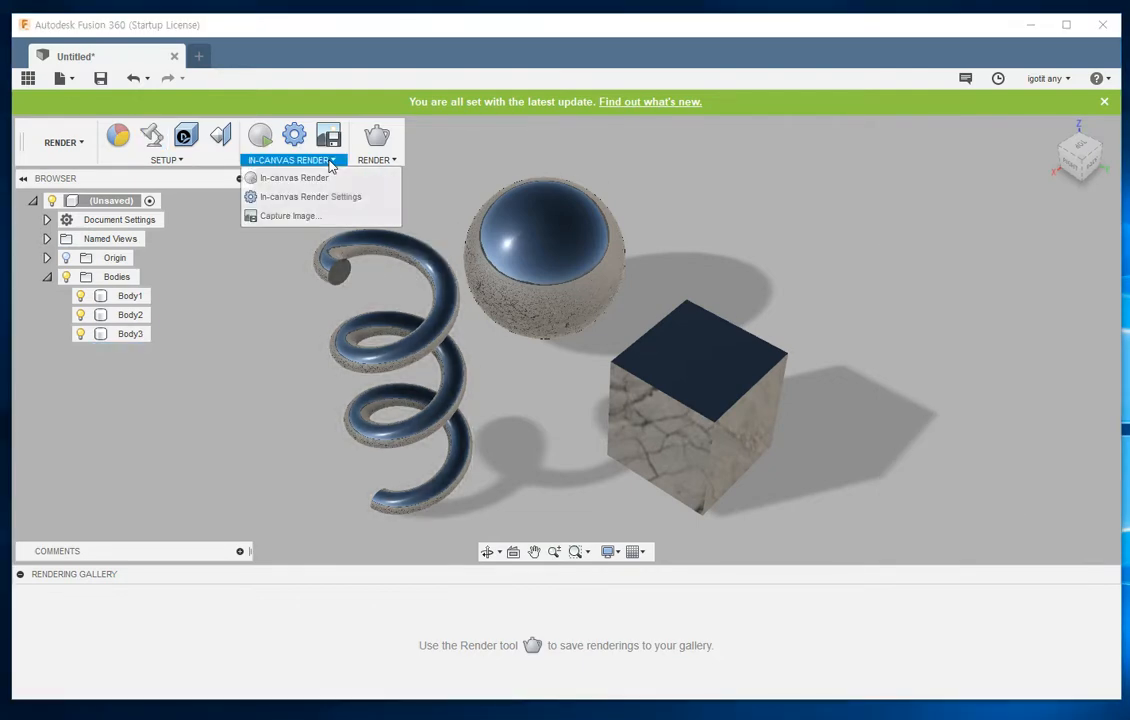
left_click(313, 180)
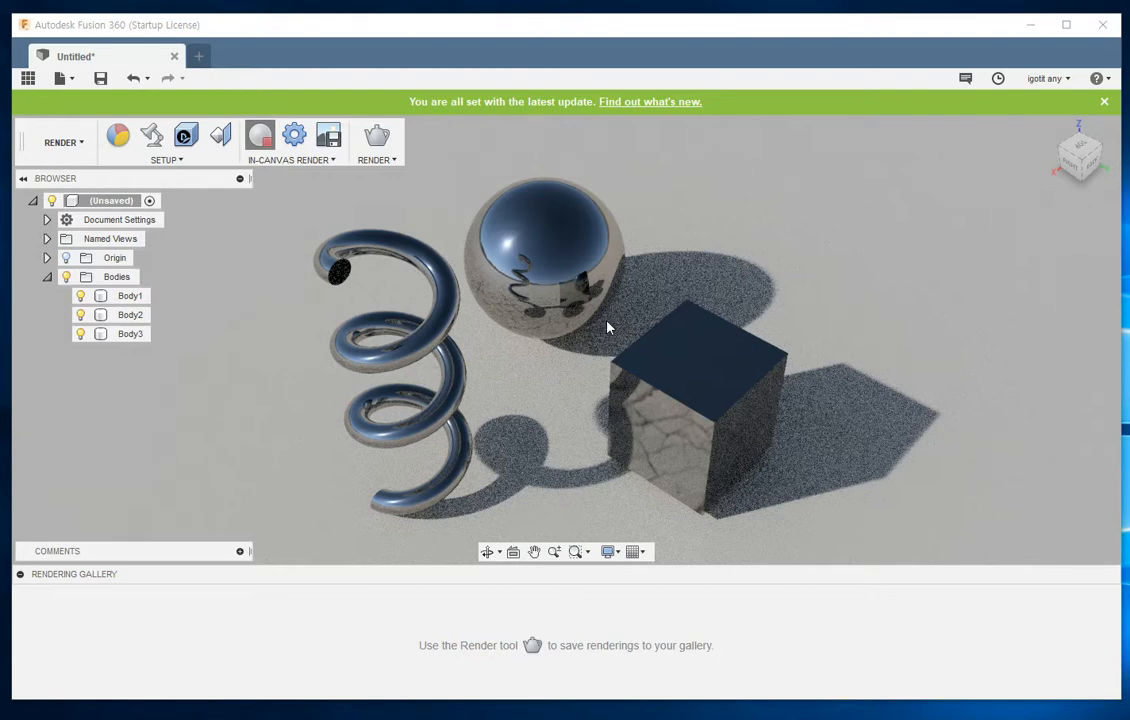
left_click(259, 135)
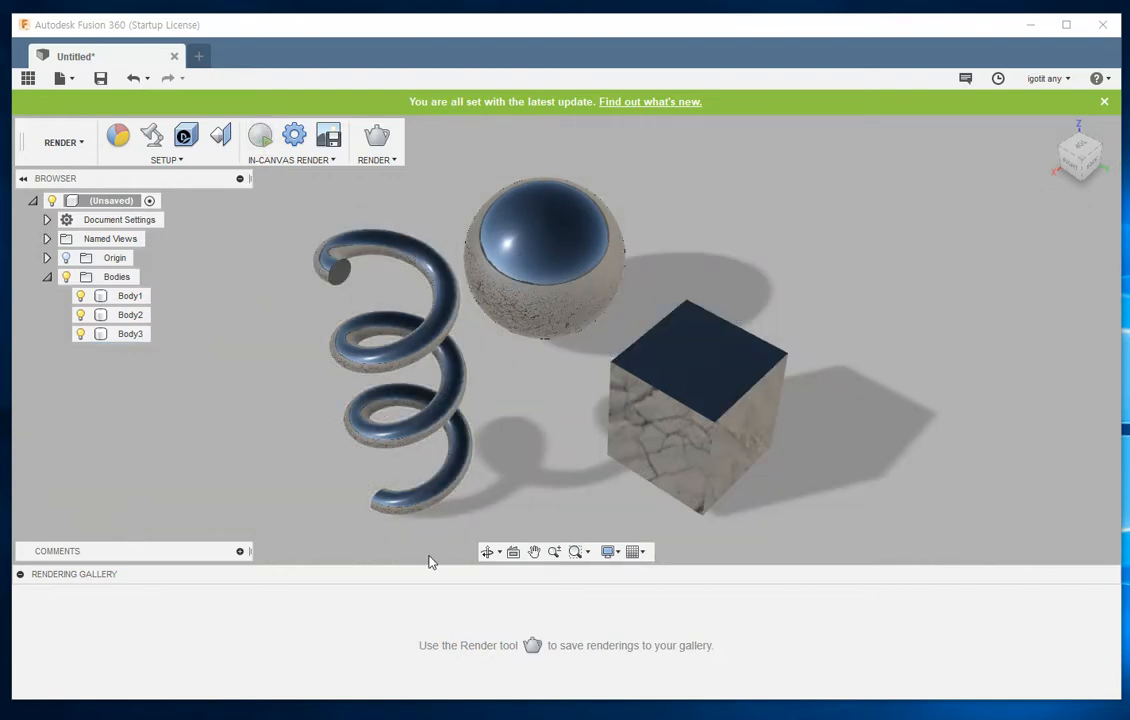
Apply the Cool Light environment from the Fusion 360 Library to the scene.
left_click(169, 161)
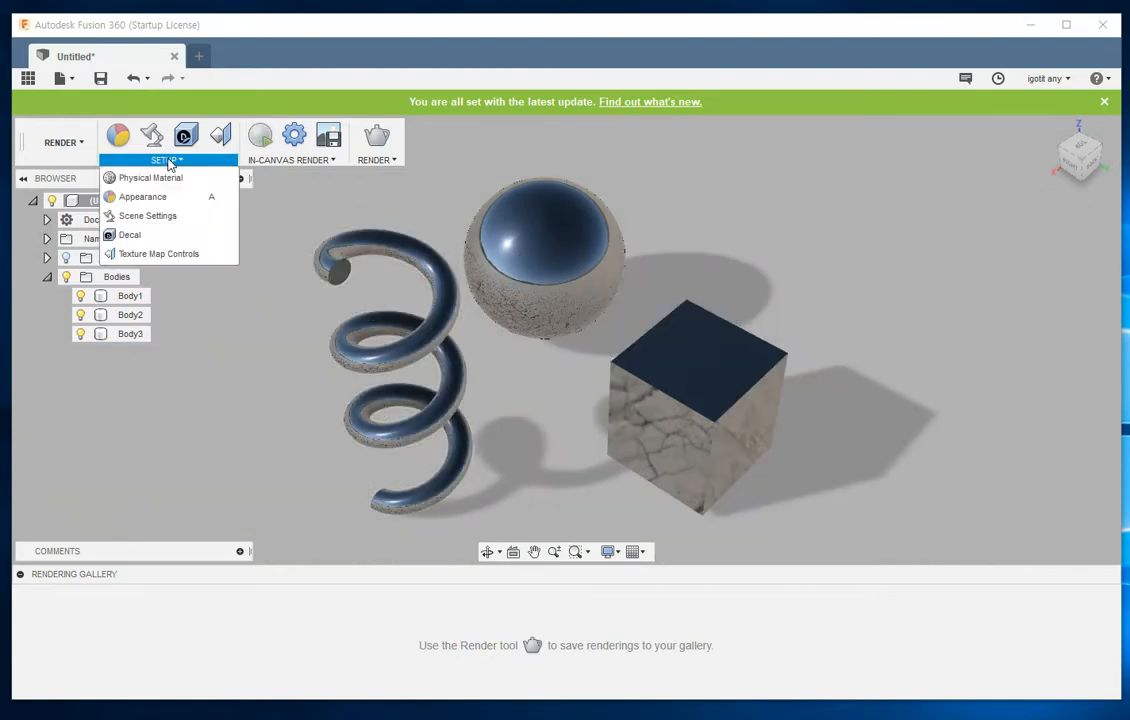
left_click(150, 216)
left_click(1004, 279)
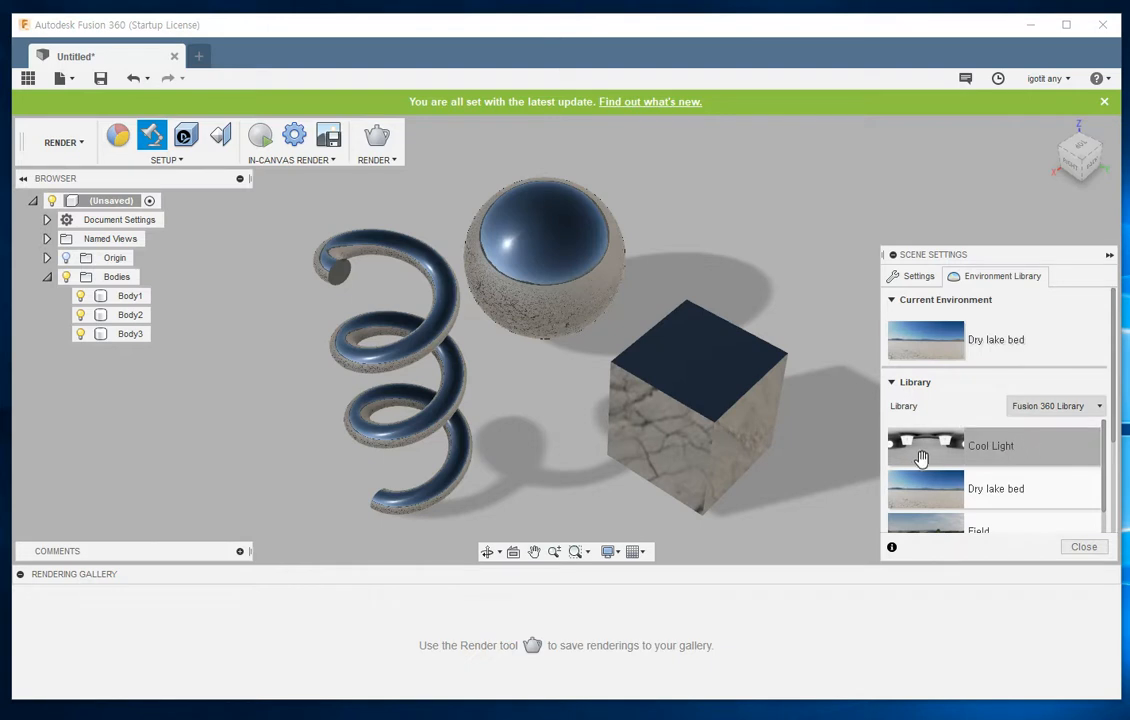
left_click_drag(930, 458, 785, 297)
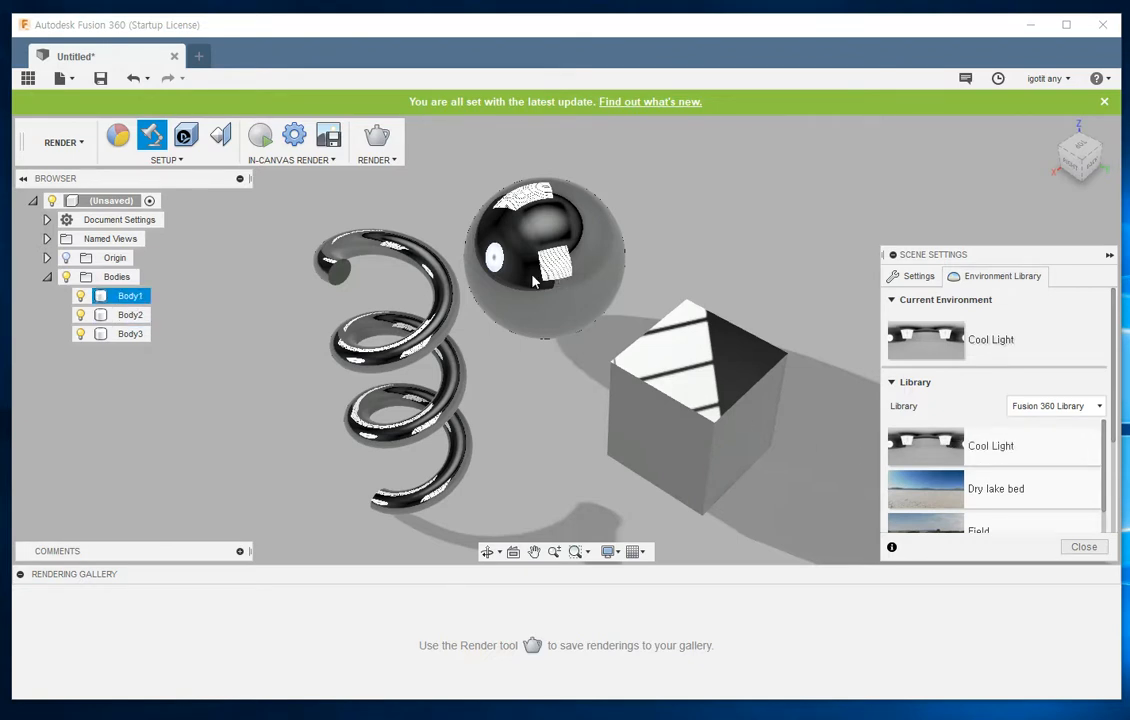
left_click(1084, 546)
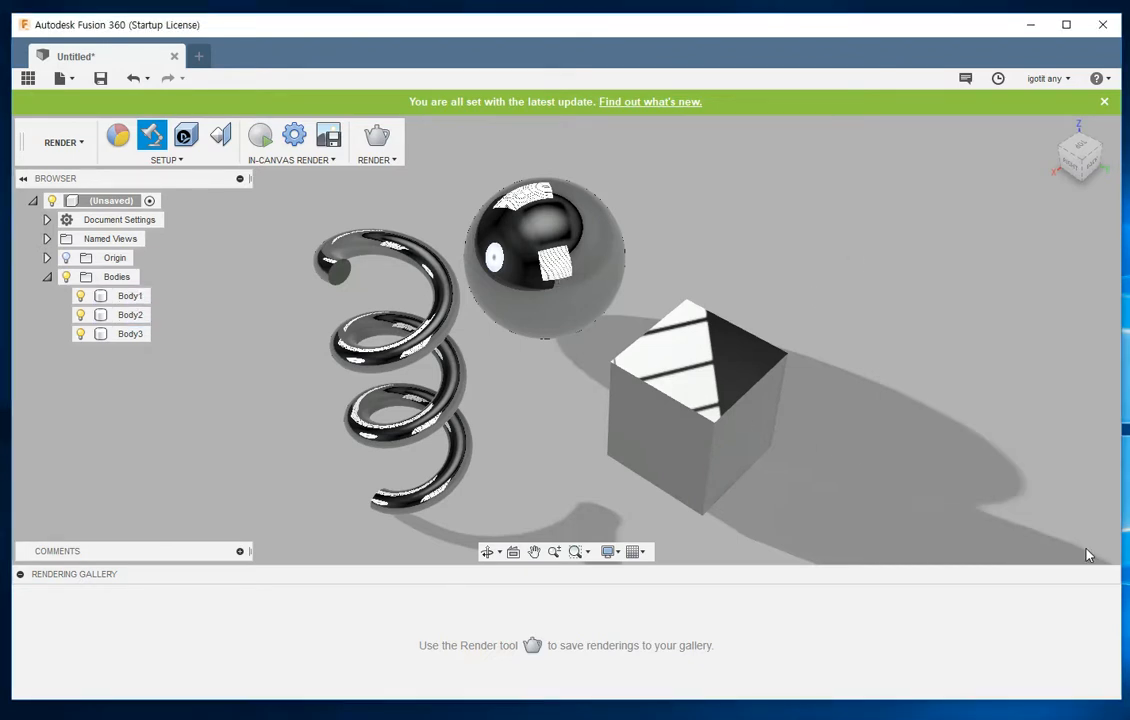
Start an in-canvas render of the scene under the Cool Light environment.
left_click(300, 160)
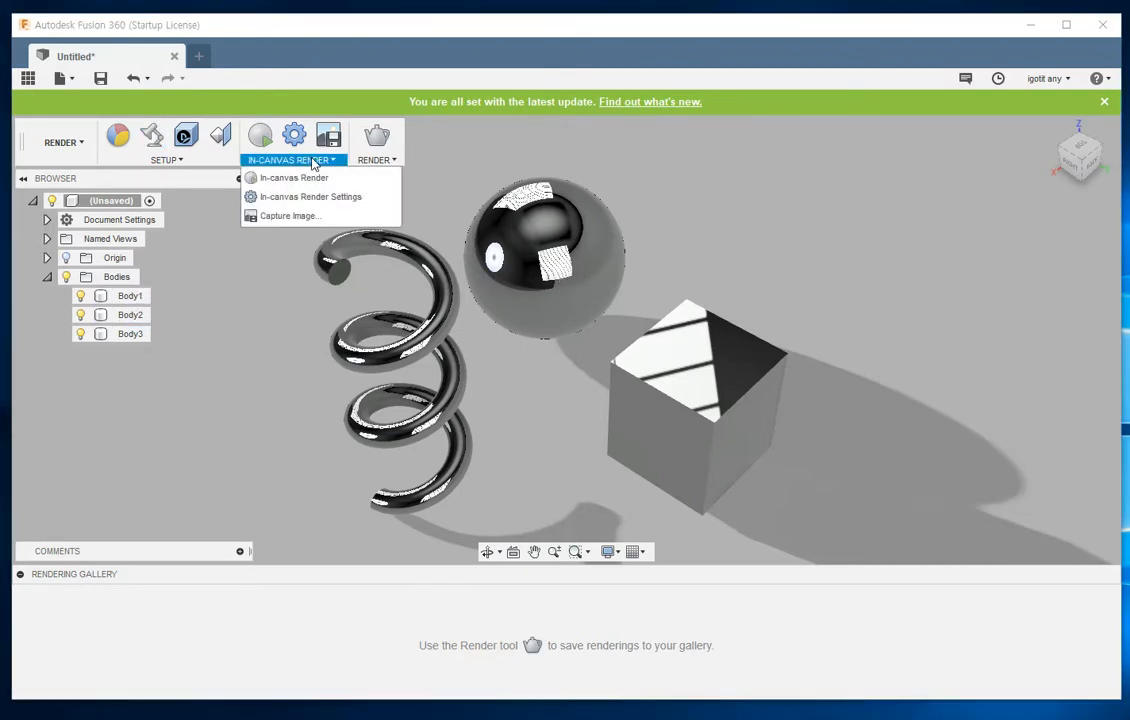
left_click(298, 178)
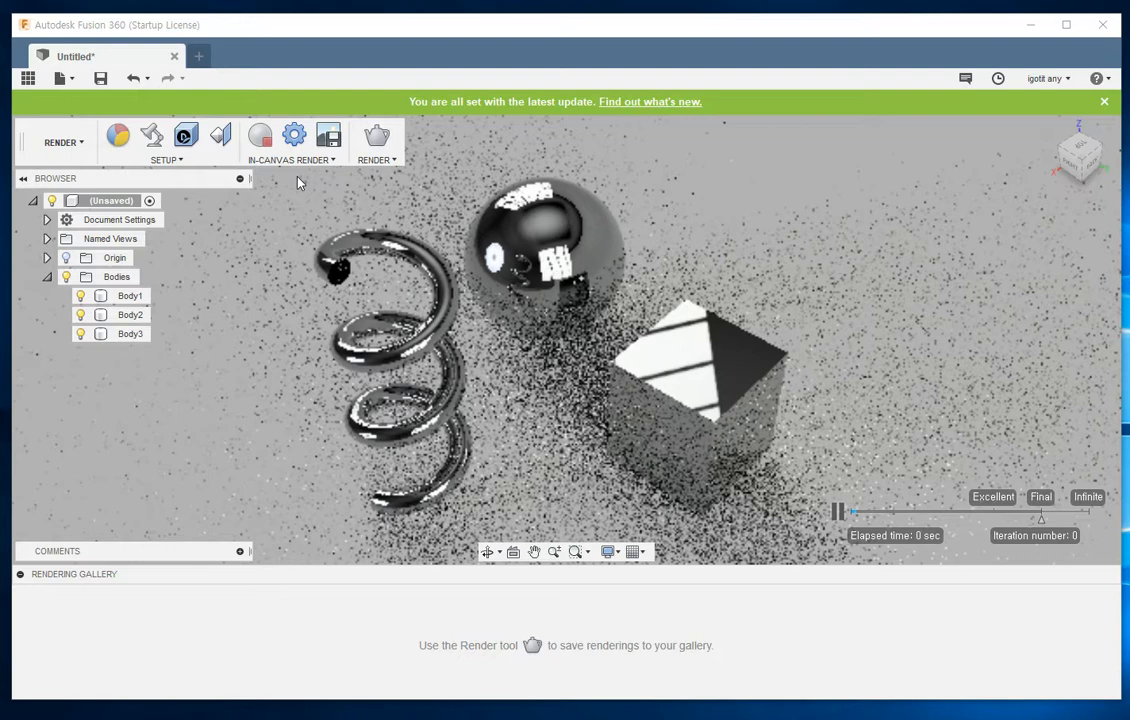
Examine the rendered sphere, cube and spring up close, especially the reflections on their surfaces.
scroll(524, 301, "down", 1)
scroll(524, 301, "up", 3)
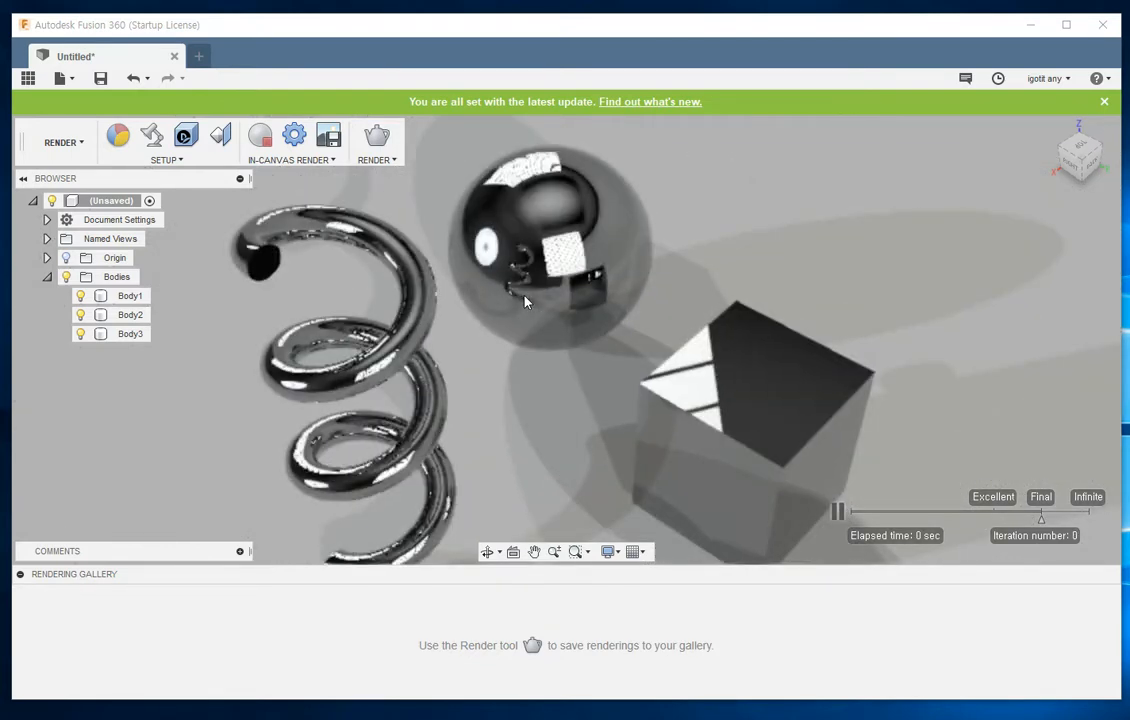
scroll(524, 301, "up", 1)
scroll(524, 301, "up", 1)
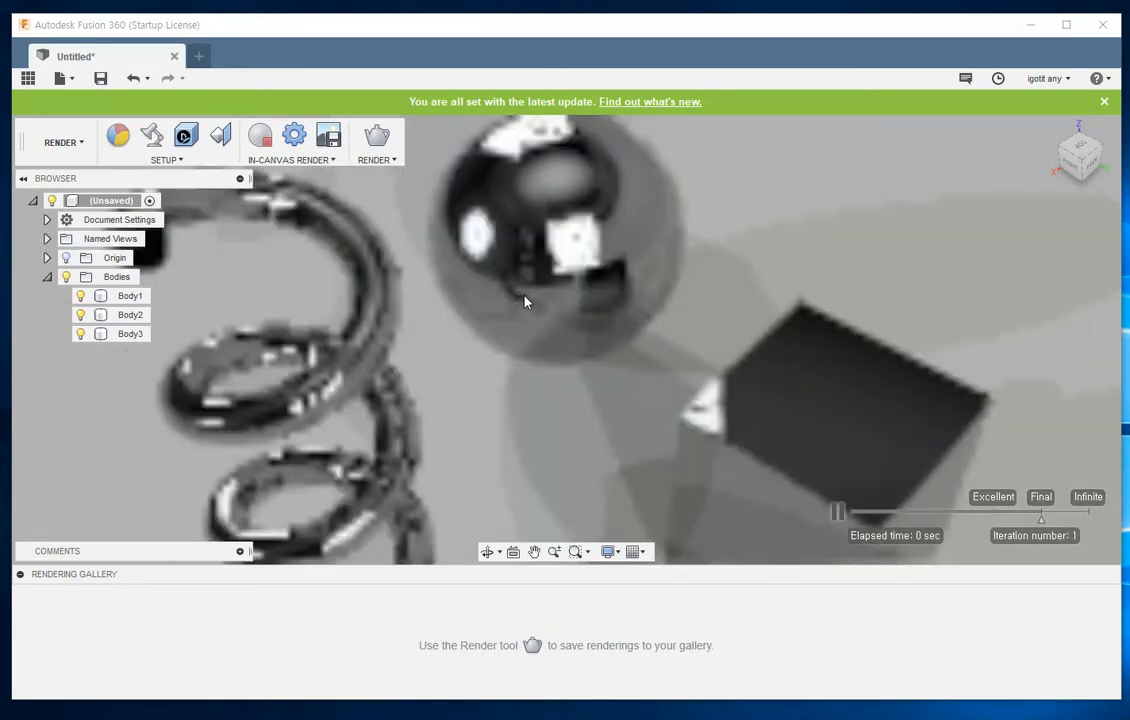
scroll(524, 301, "up", 3)
scroll(524, 301, "up", 1)
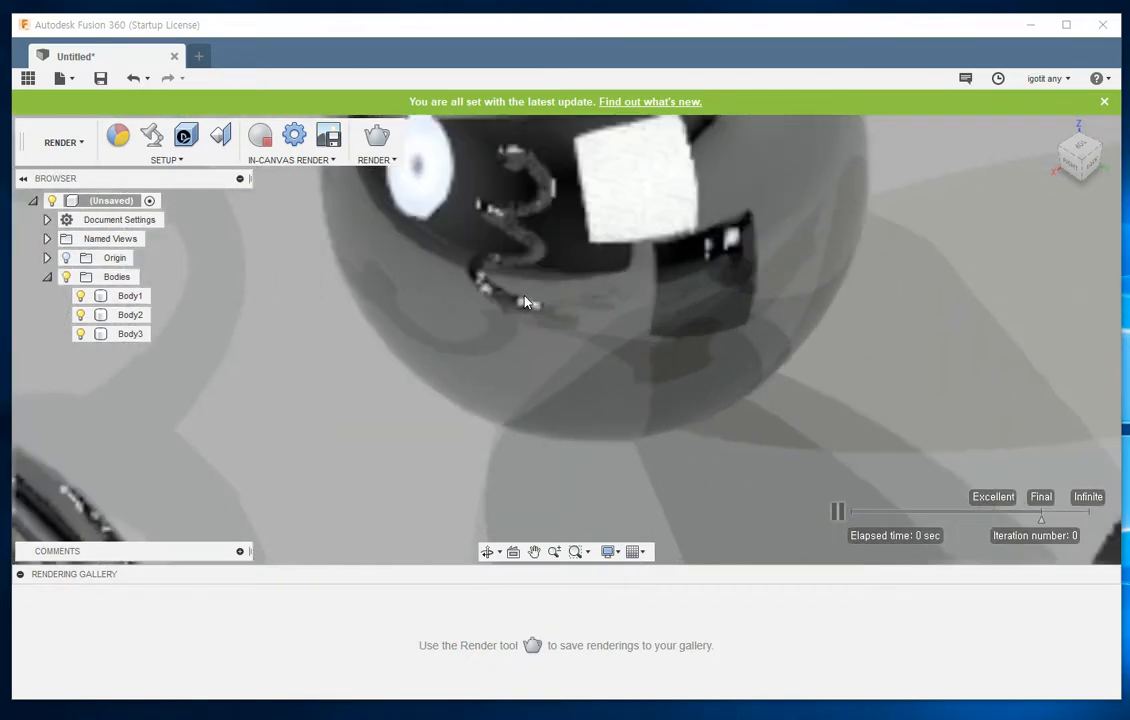
scroll(524, 301, "up", 1)
middle_click_drag(590, 288, 565, 385)
left_click(563, 388)
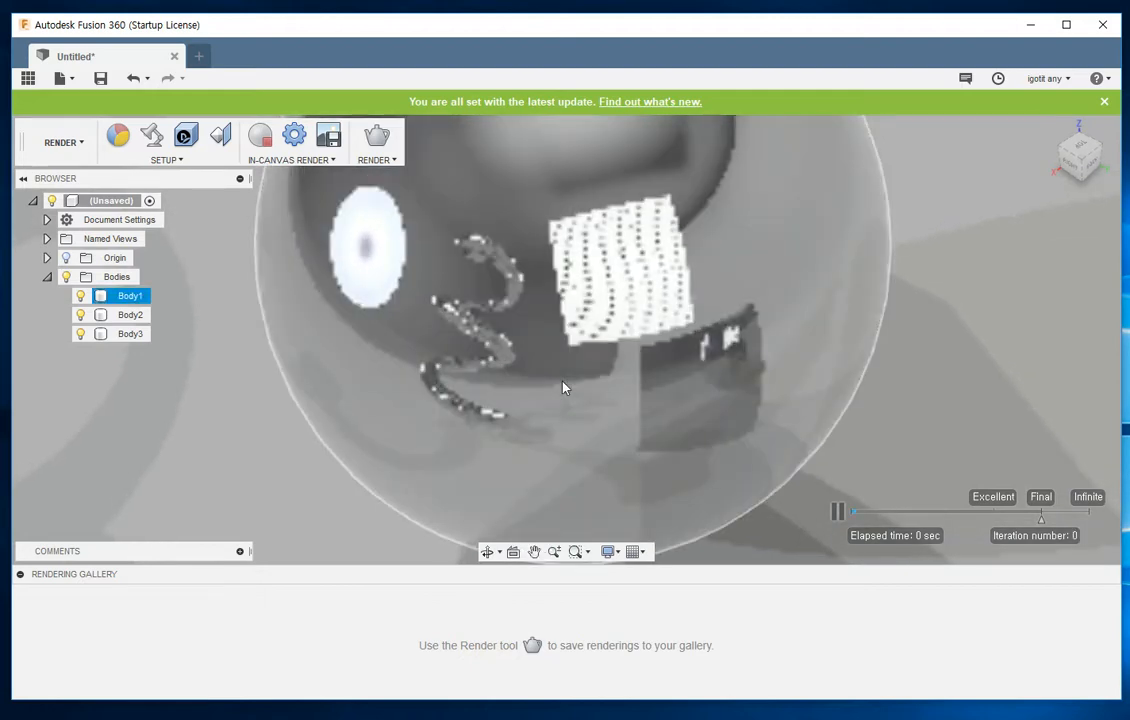
scroll(671, 387, "up", 2)
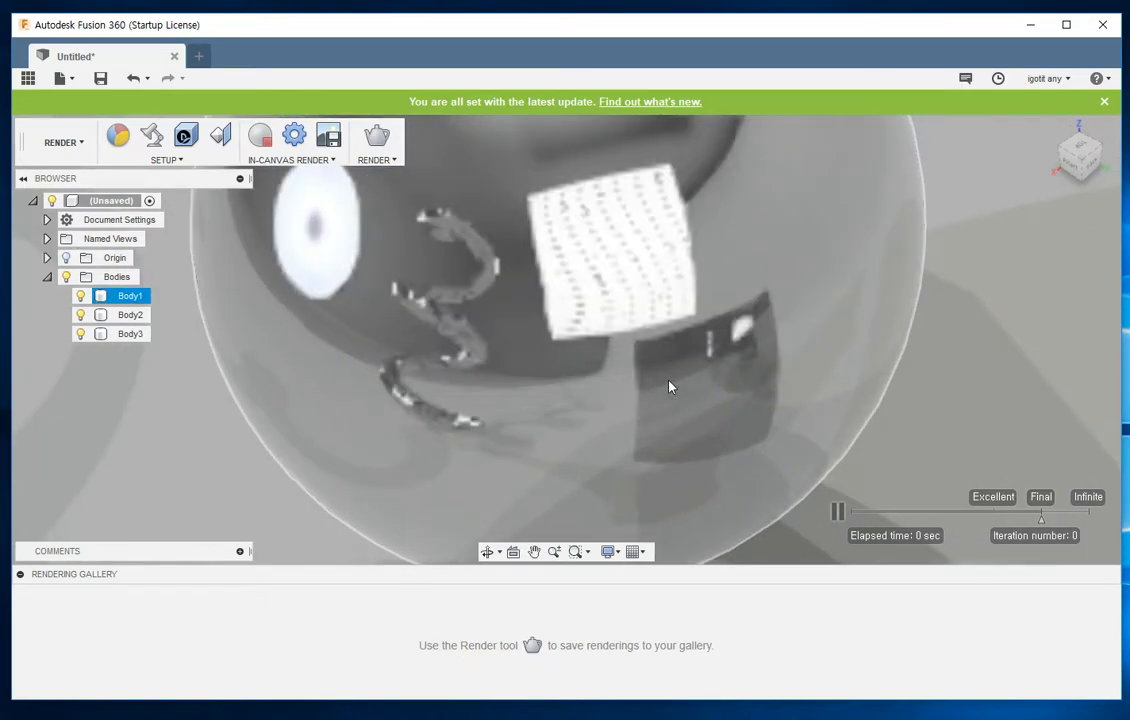
scroll(670, 387, "down", 4)
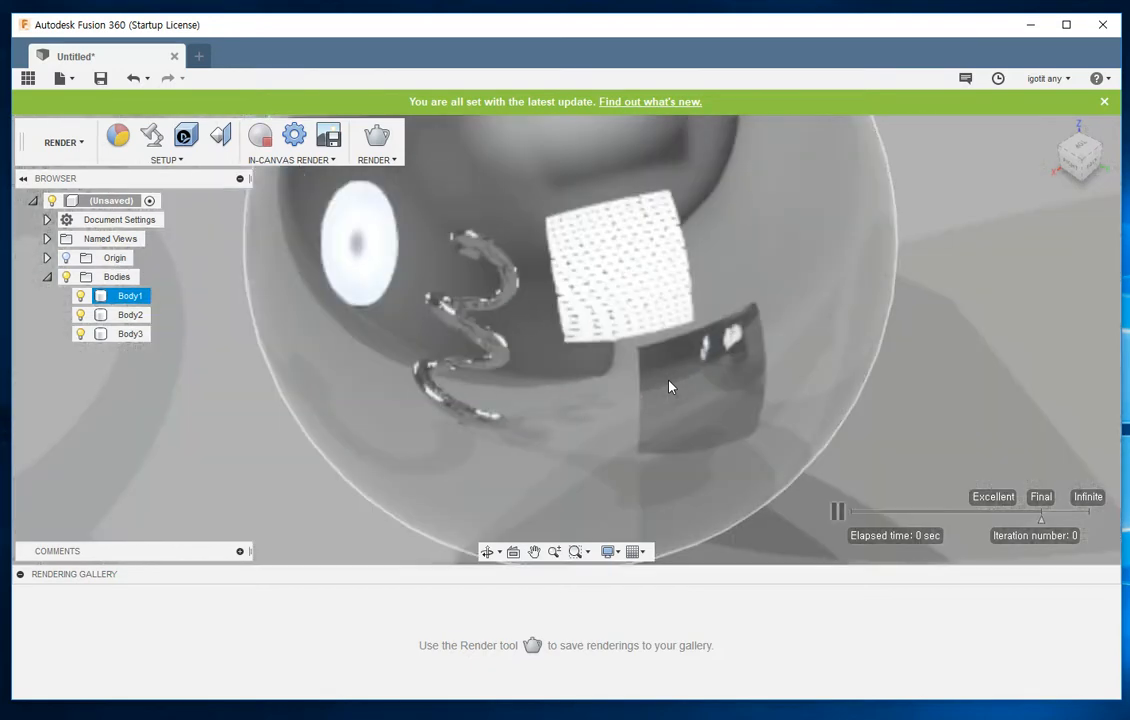
scroll(671, 387, "down", 3)
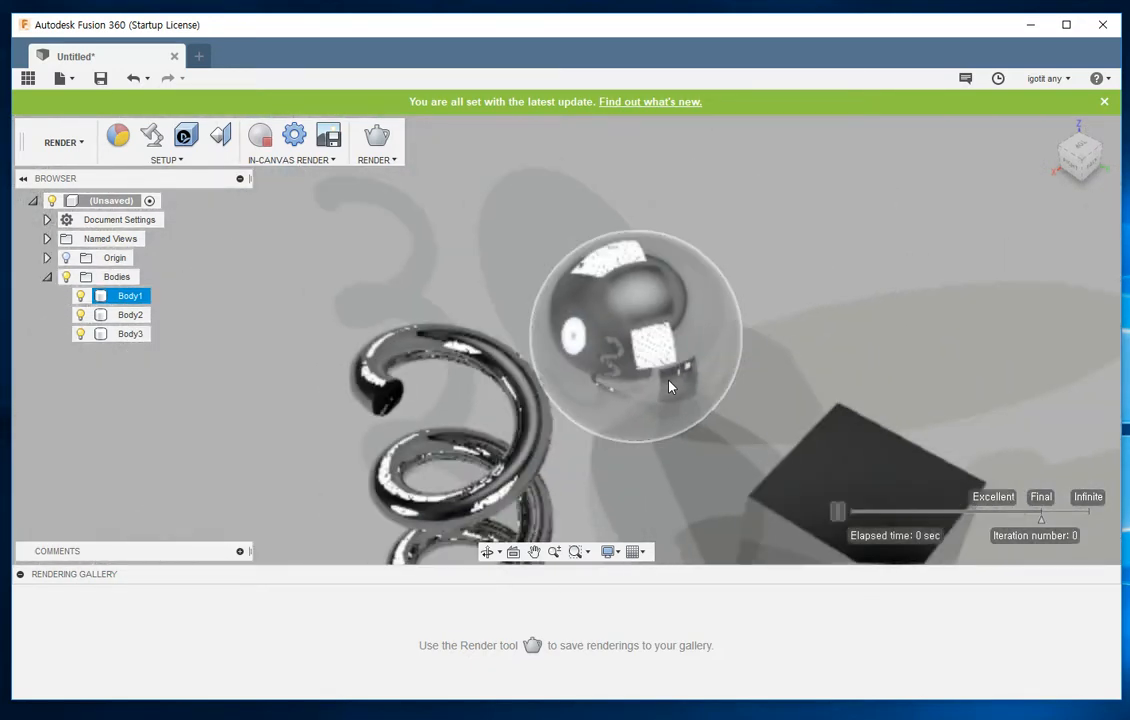
middle_click_drag(671, 387, 635, 308)
scroll(628, 330, "up", 3)
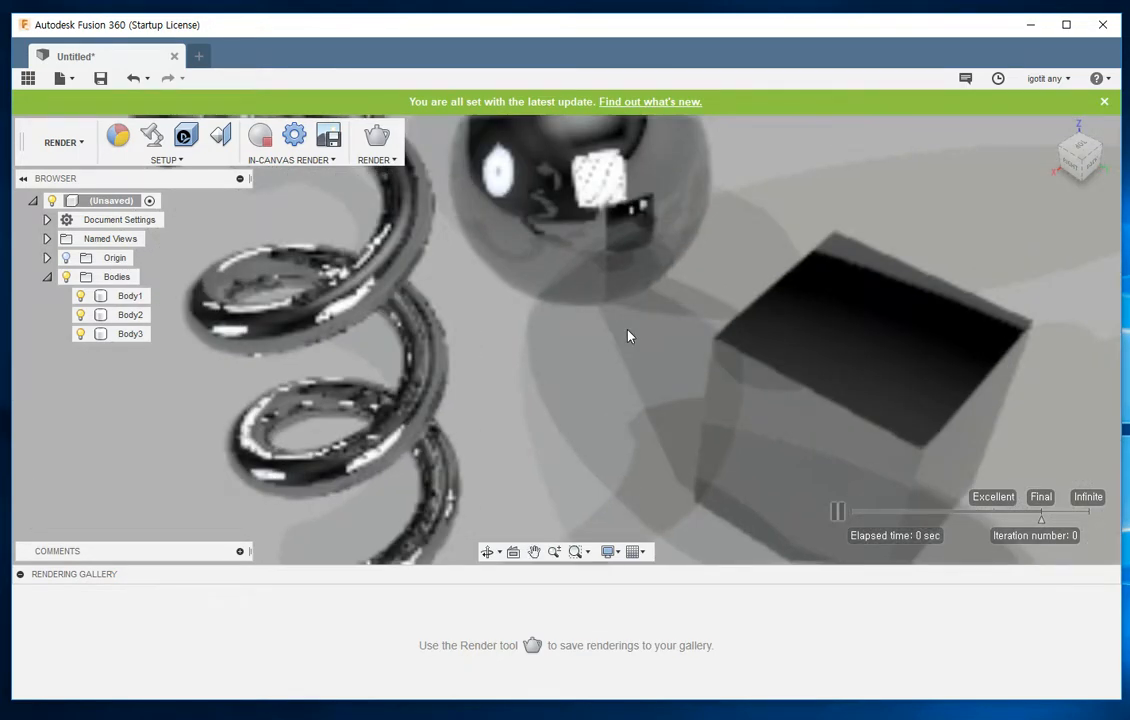
scroll(628, 333, "down", 5)
scroll(628, 336, "up", 2)
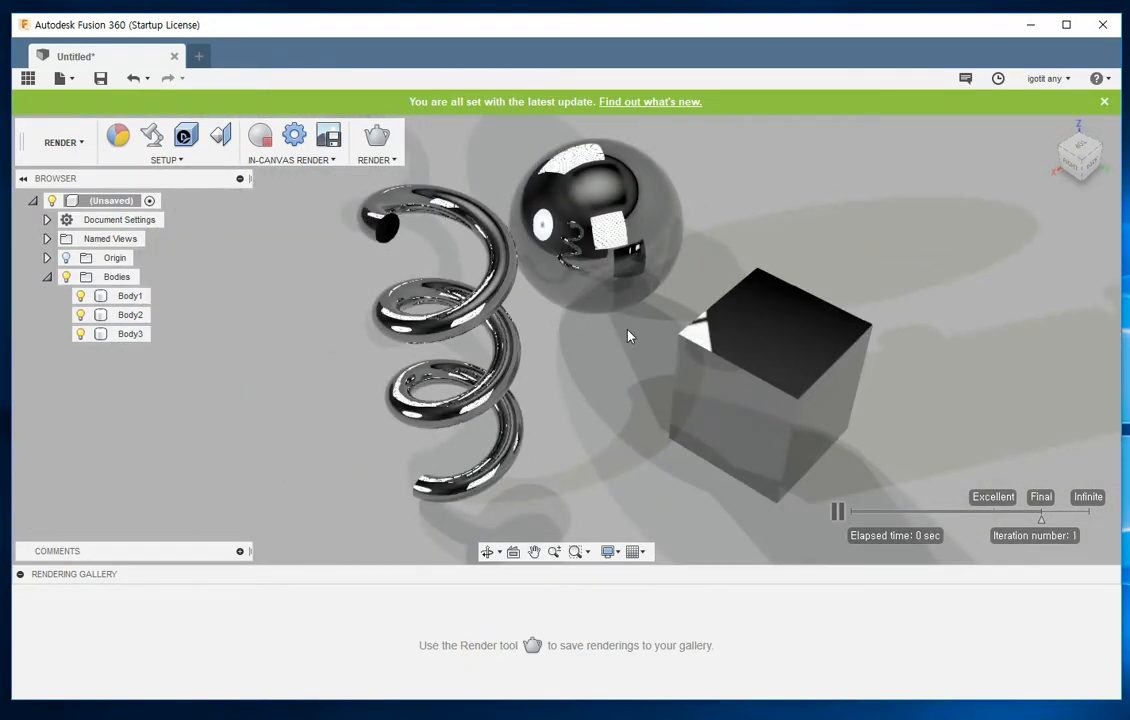
scroll(628, 336, "down", 3)
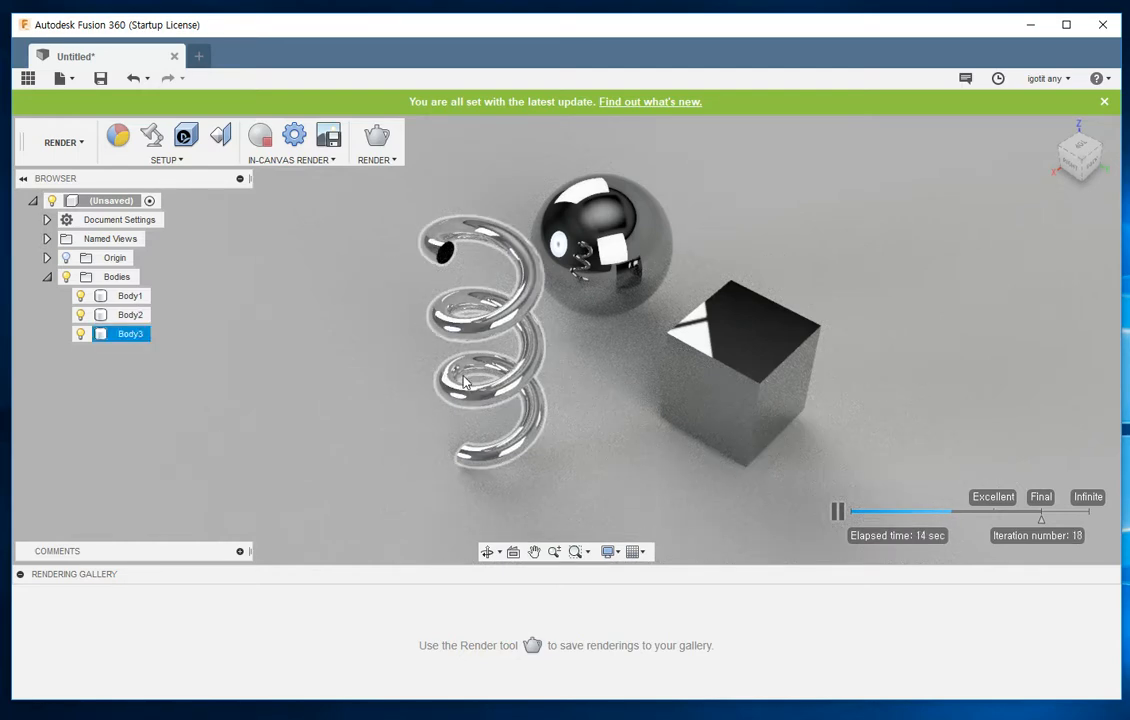
scroll(463, 381, "up", 5)
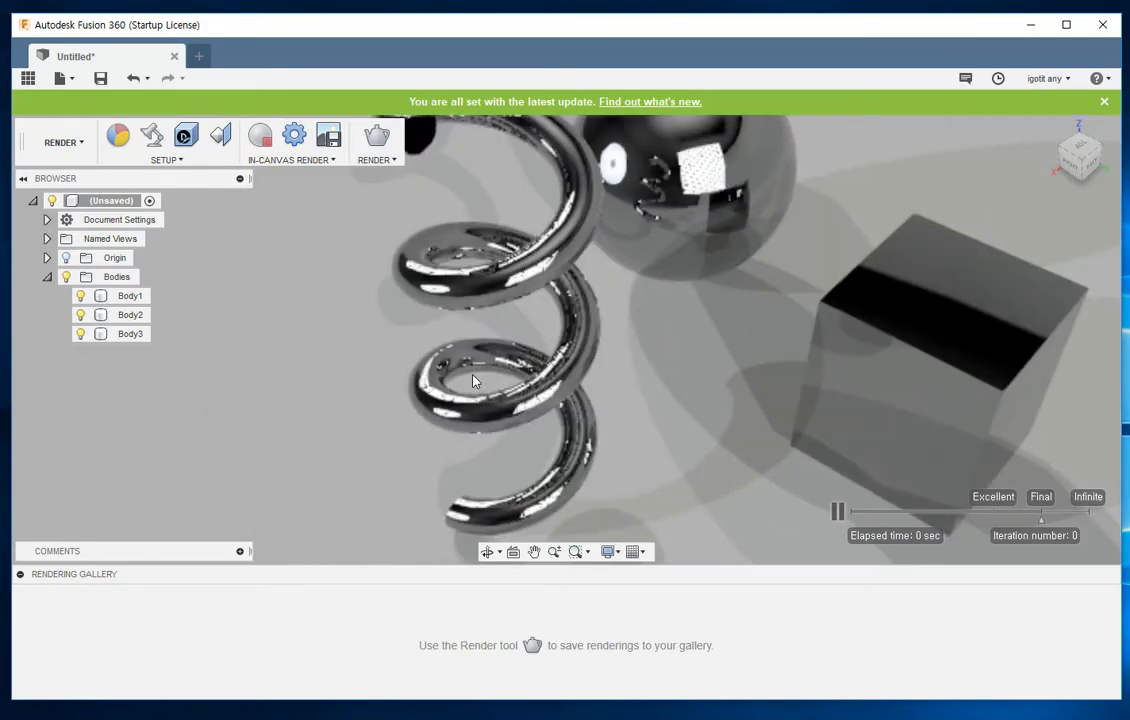
Inspect the spring's coils up close under the Cool Light environment, and stop the in-canvas render.
scroll(540, 338, "up", 5)
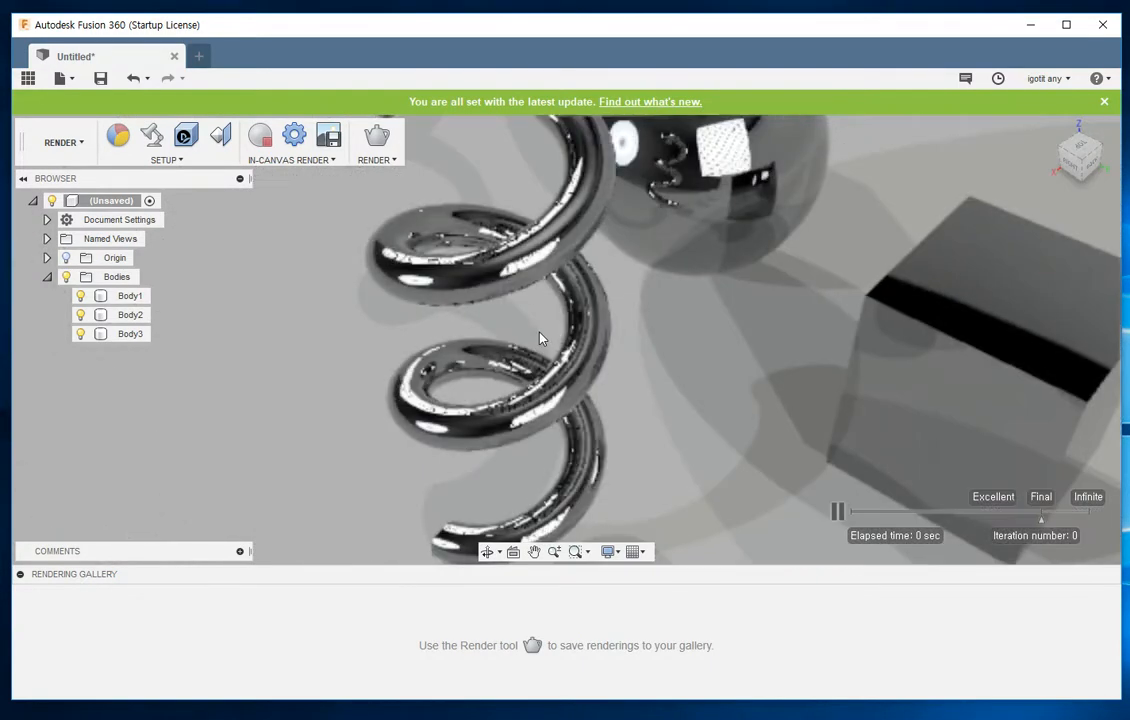
scroll(540, 338, "up", 3)
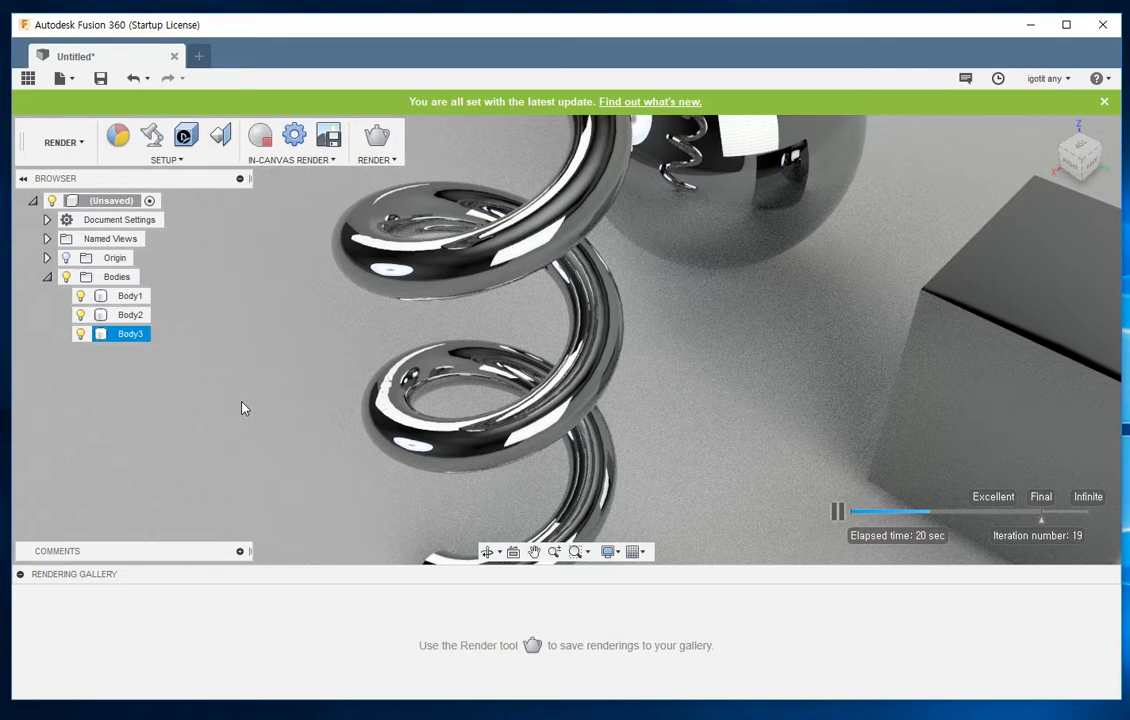
left_click(242, 405)
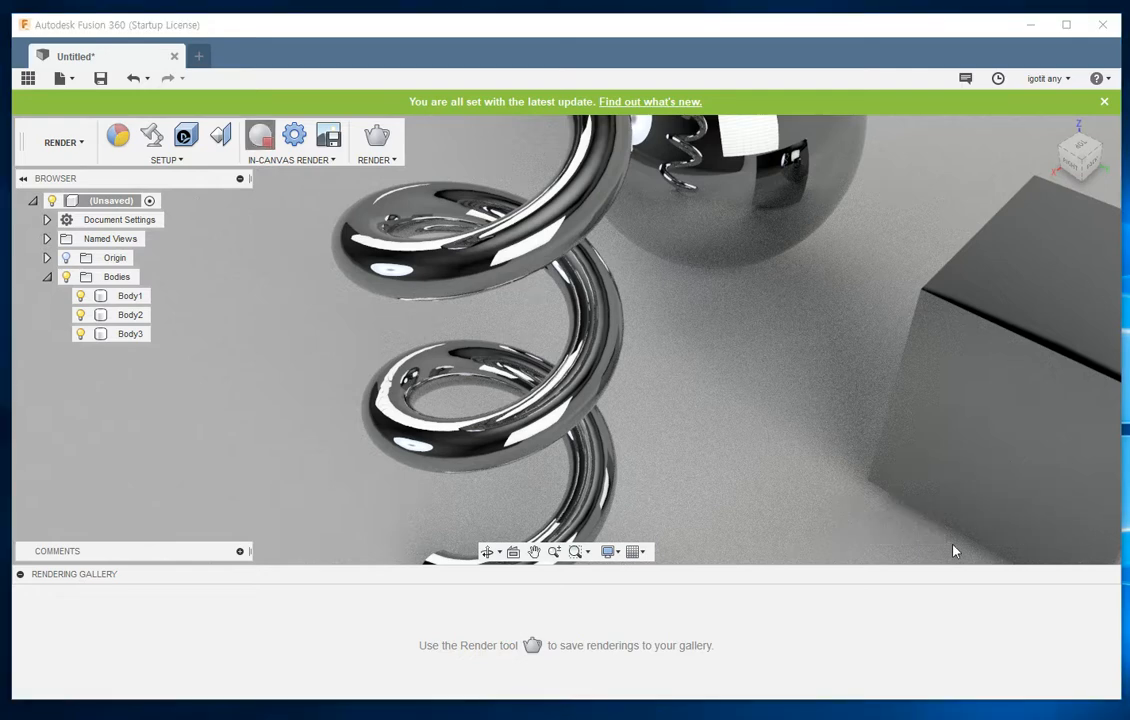
left_click(259, 135)
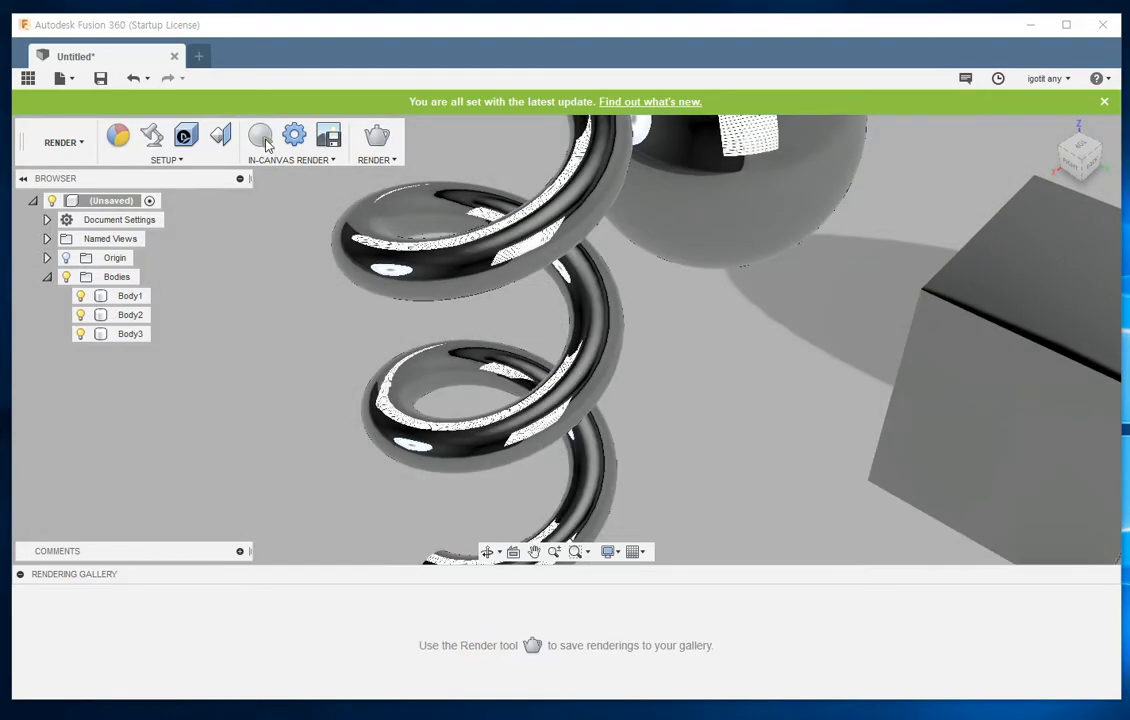
Replace the scene's environment with Plaza from the Fusion 360 Library.
left_click(170, 162)
left_click(157, 221)
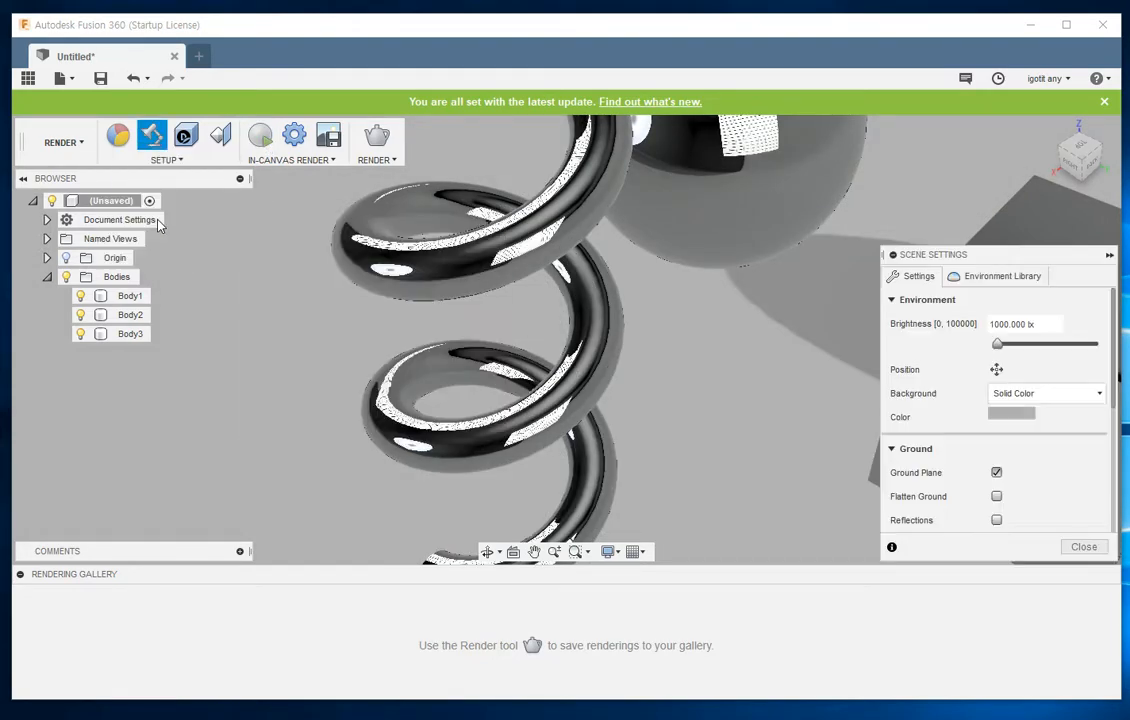
left_click(996, 277)
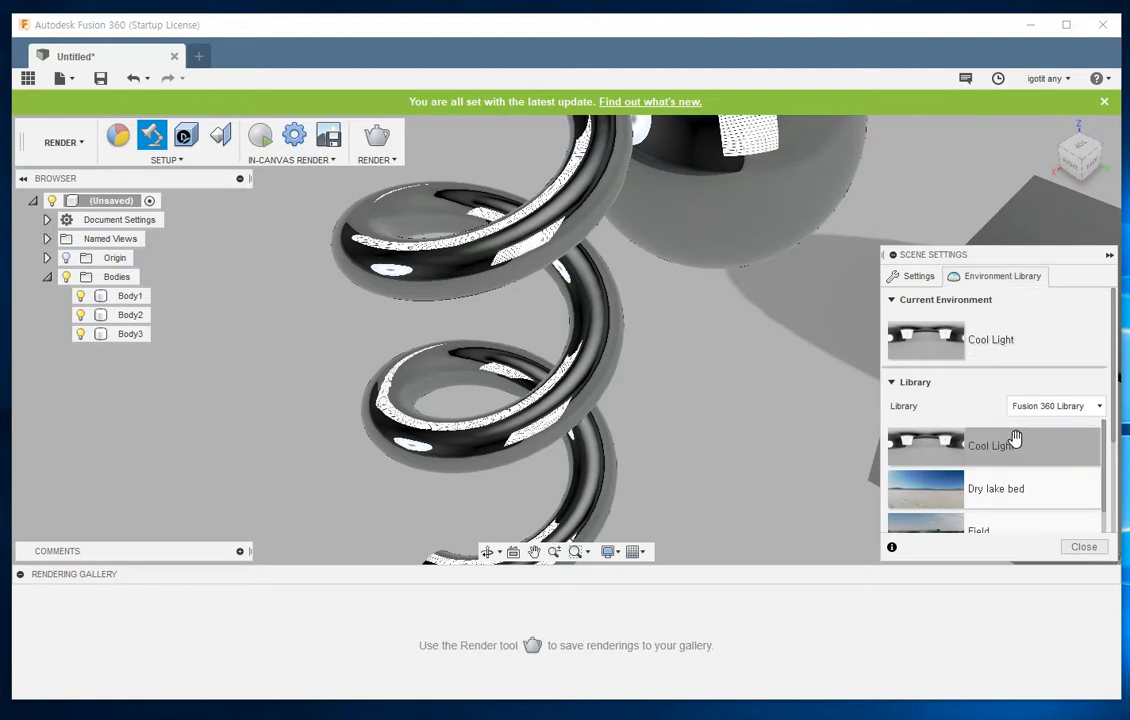
scroll(1047, 497, "down", 4)
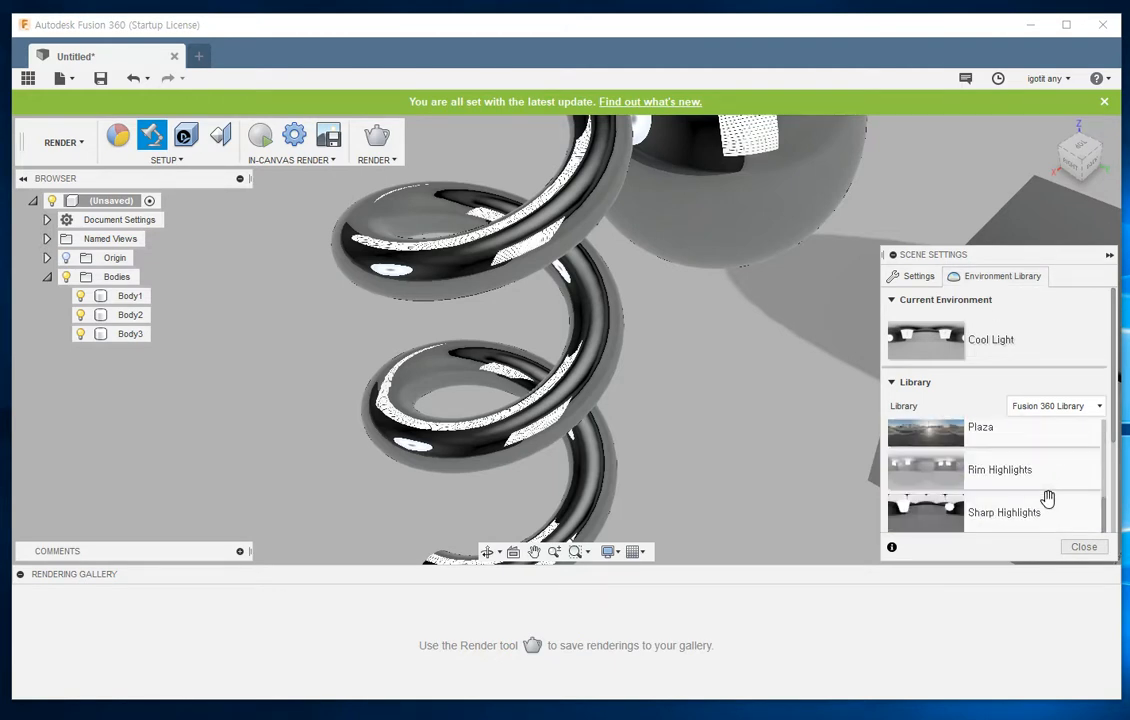
left_click_drag(936, 438, 716, 364)
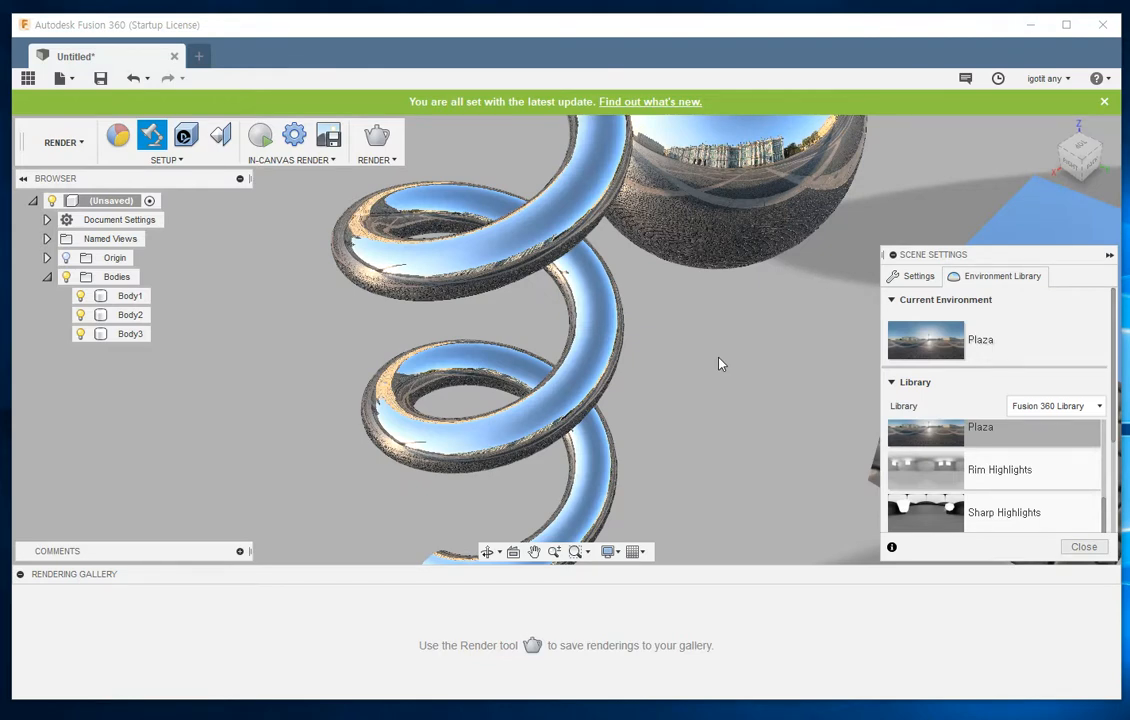
scroll(694, 323, "down", 5)
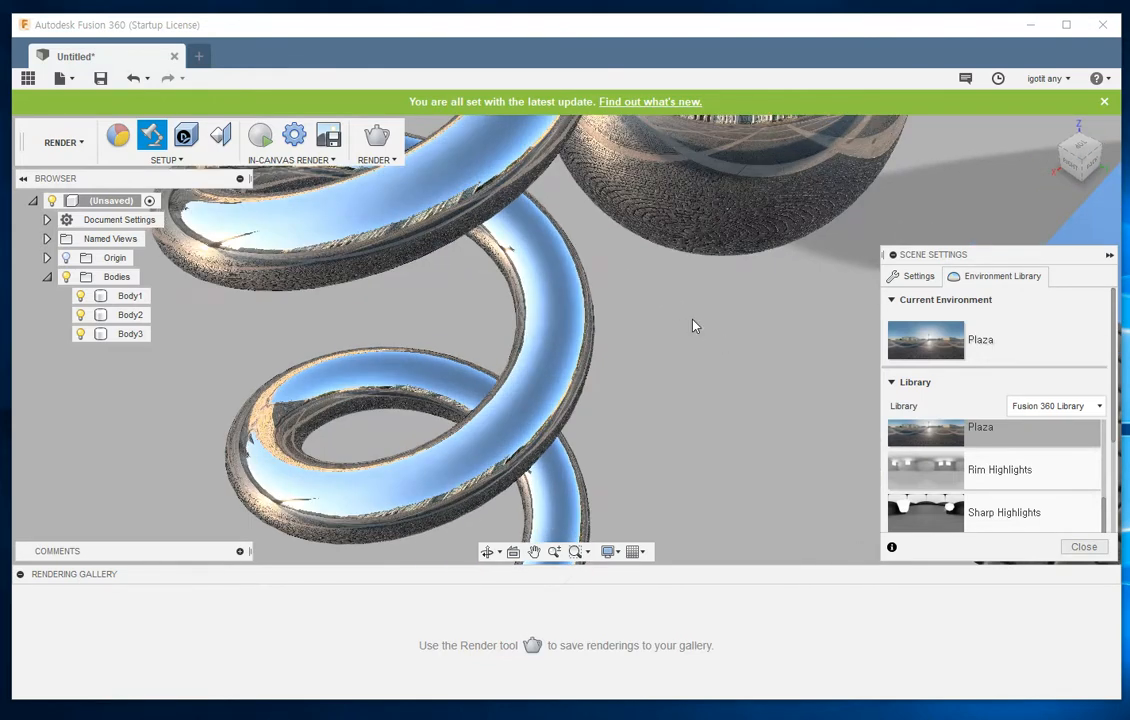
scroll(694, 325, "down", 2)
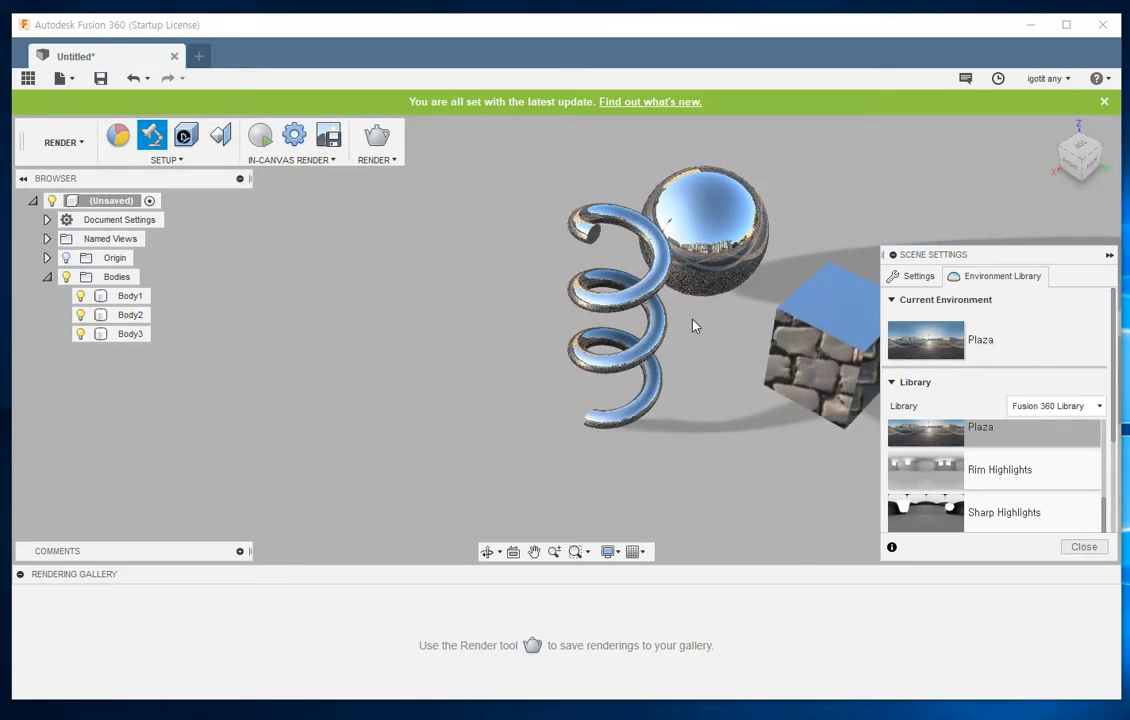
left_click(1084, 546)
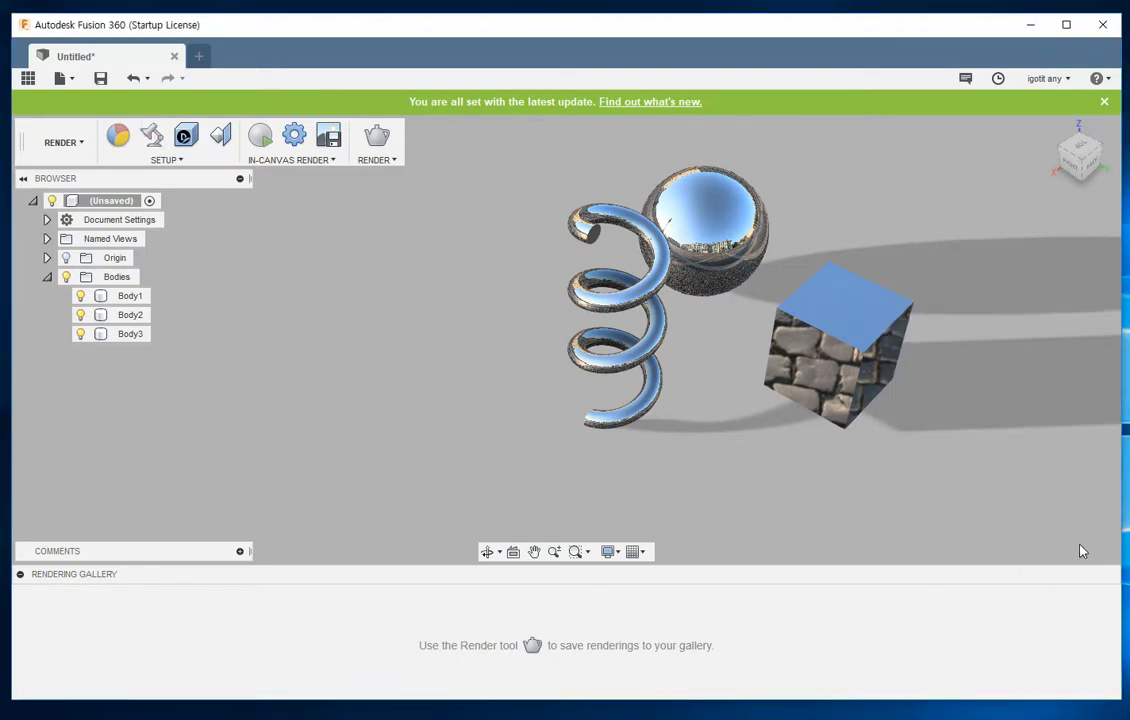
Switch the scene background from a solid color to Environment in the scene settings.
middle_click_drag(749, 354, 661, 353)
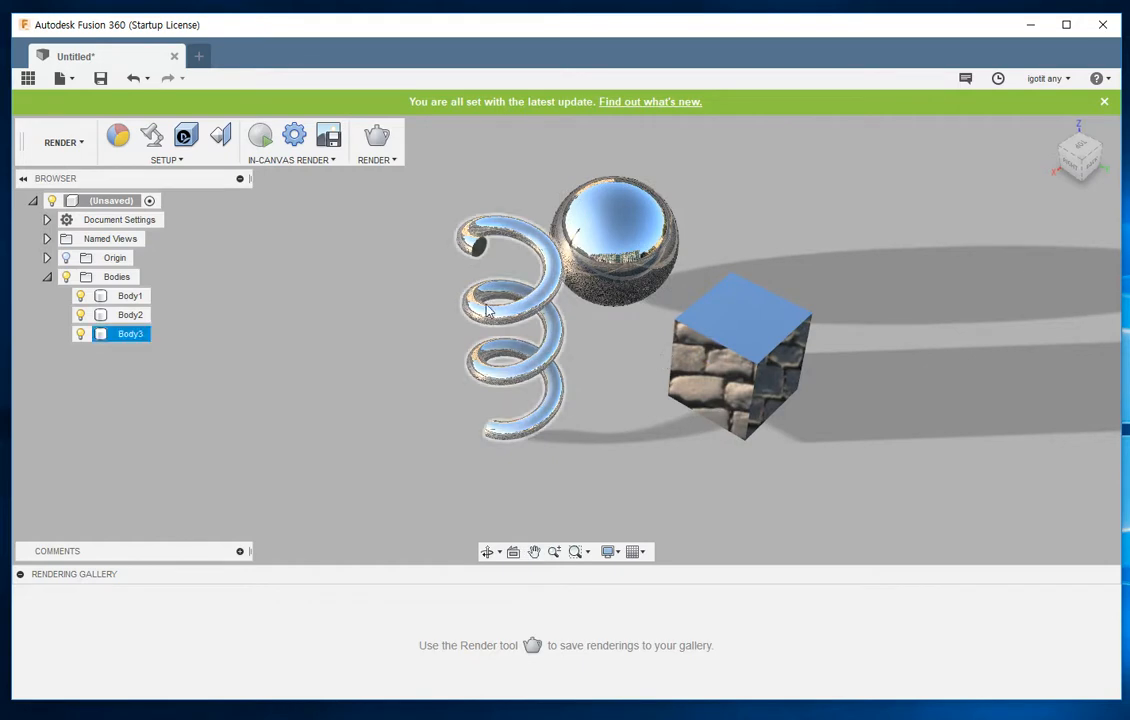
left_click(68, 163)
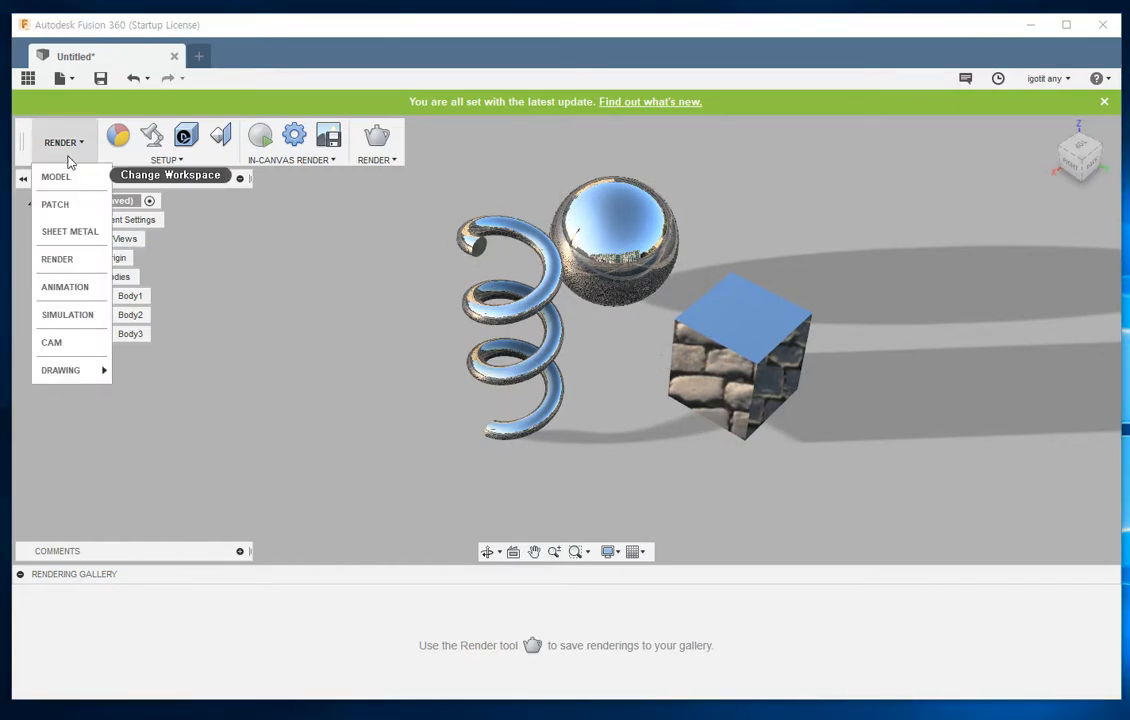
left_click(165, 159)
left_click(155, 222)
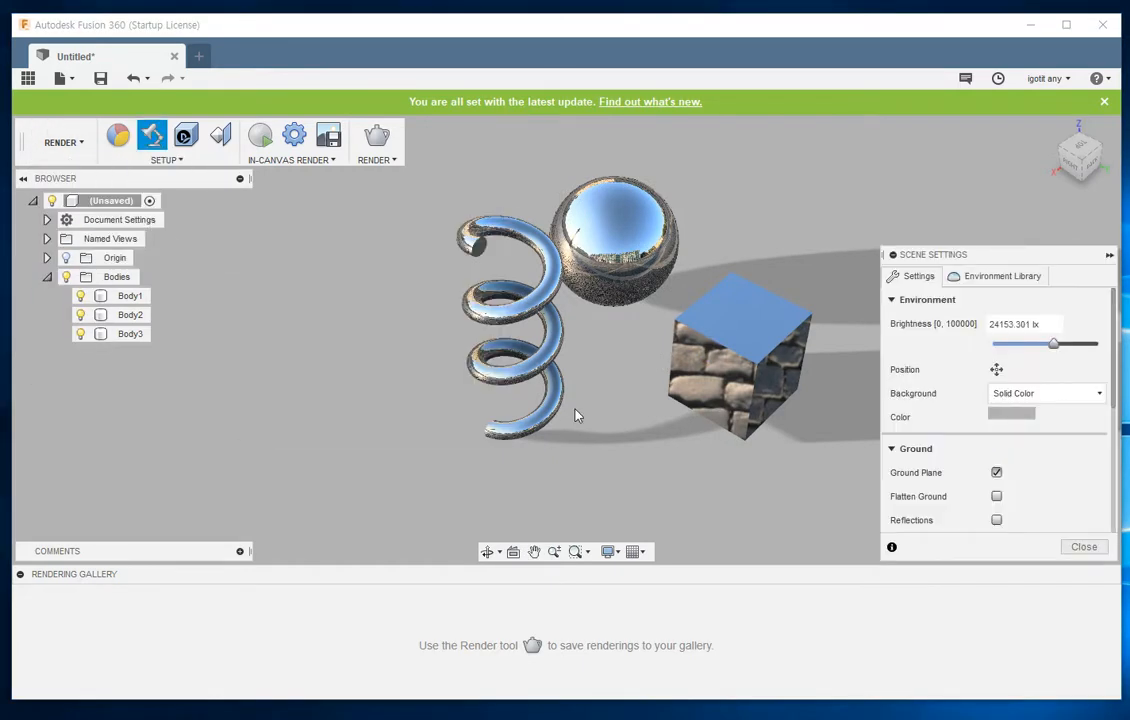
left_click(1050, 396)
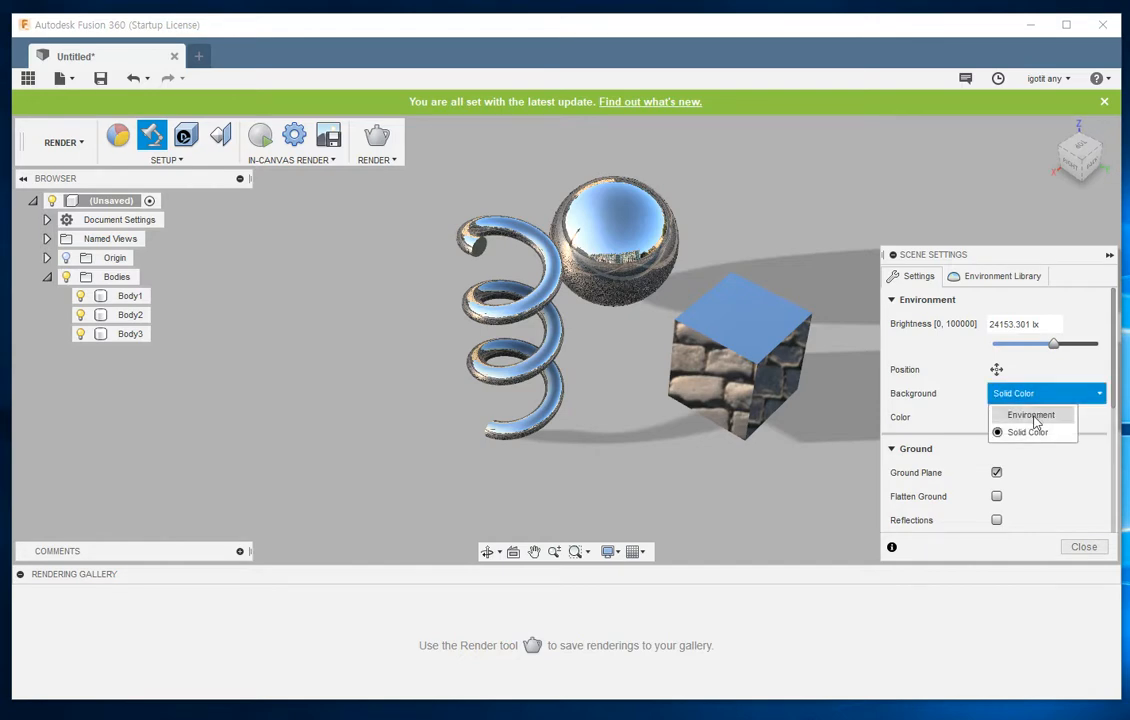
left_click(1038, 413)
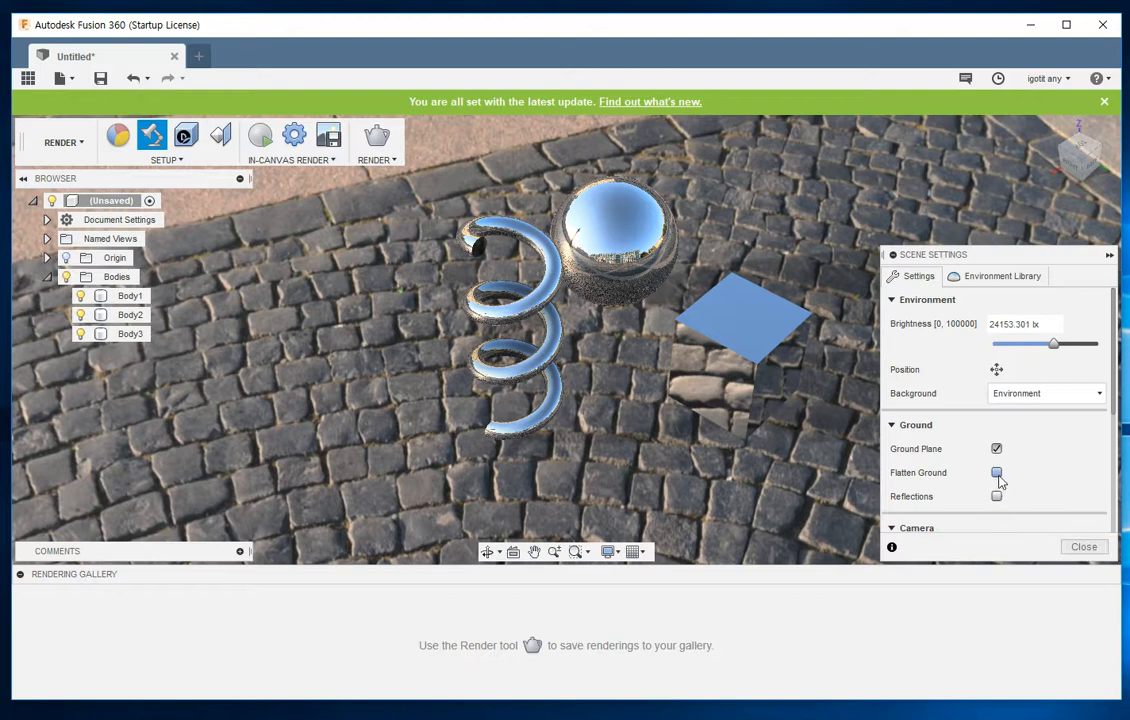
left_click(1082, 548)
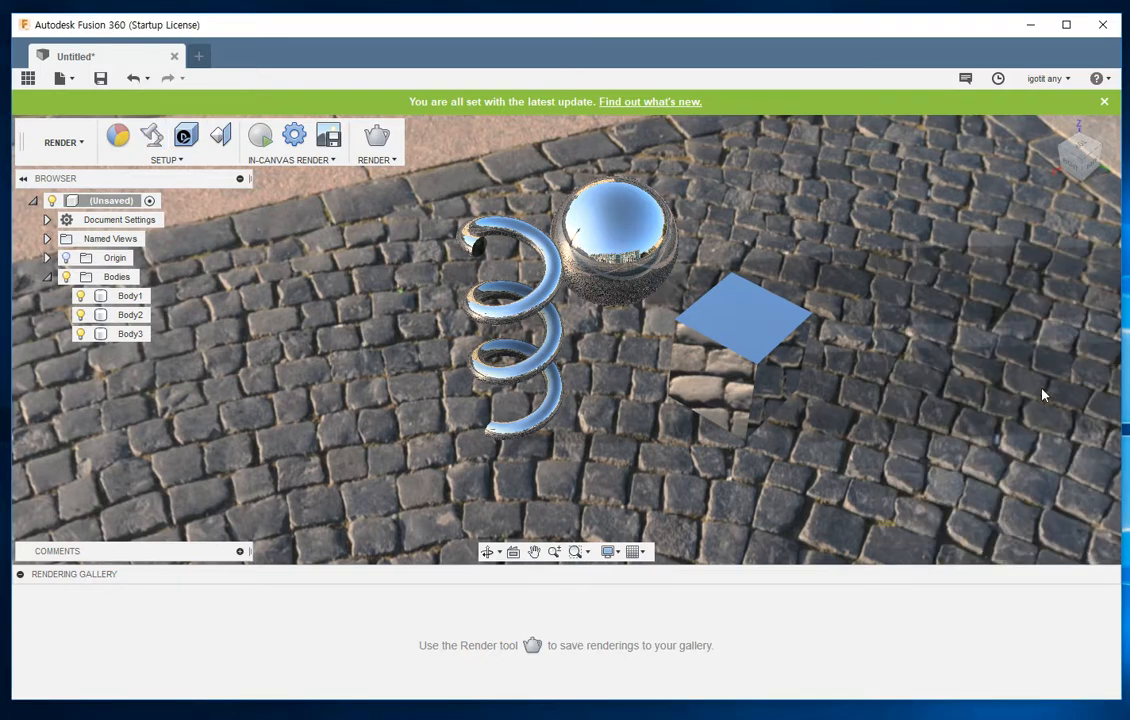
Start an in-canvas render of the spring, sphere and cube against the Plaza background, seen from a lower angle.
left_click(727, 322)
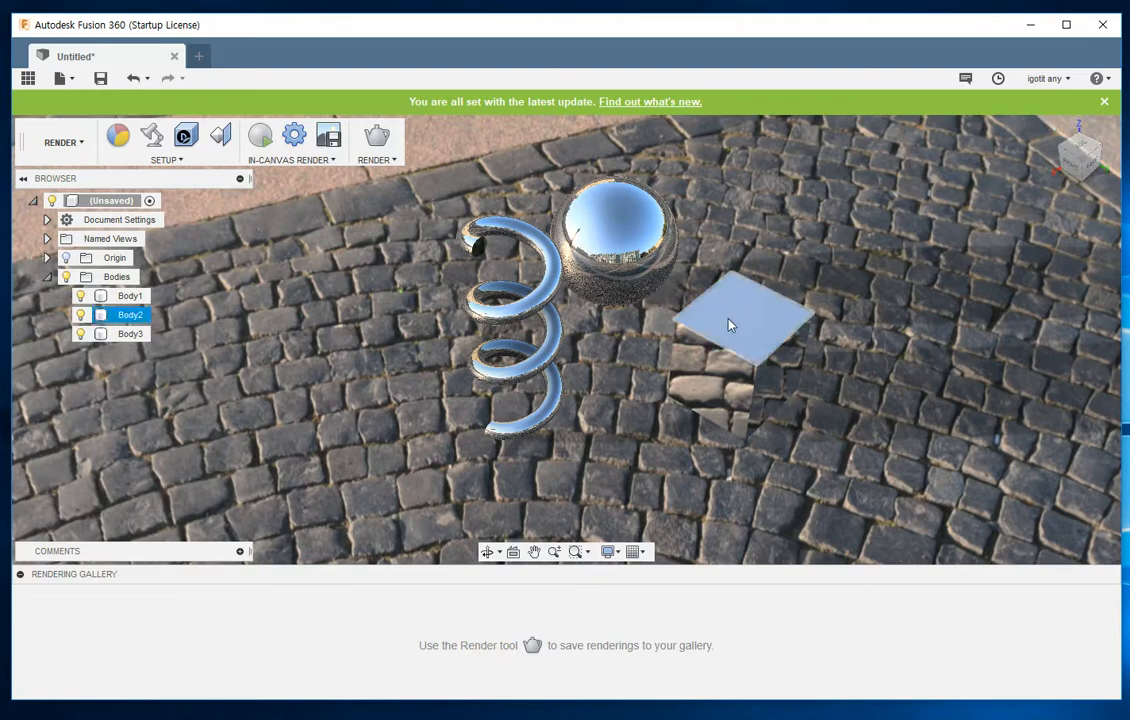
left_click(806, 250)
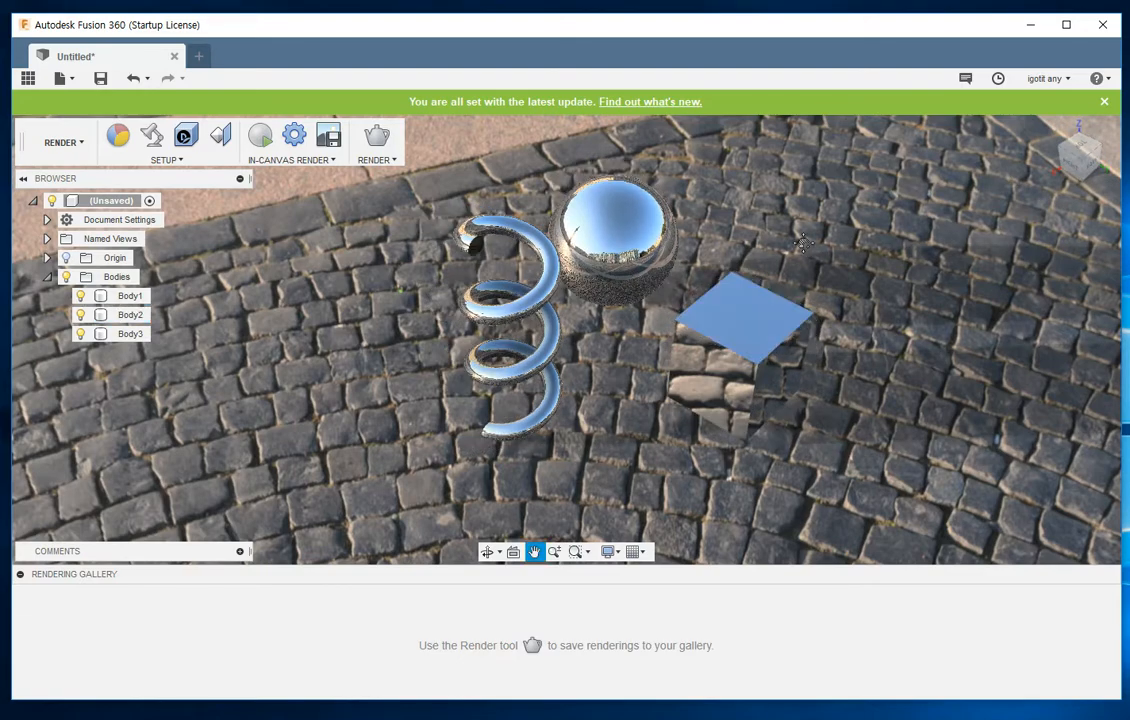
middle_click_drag(595, 402, 591, 370, "shift")
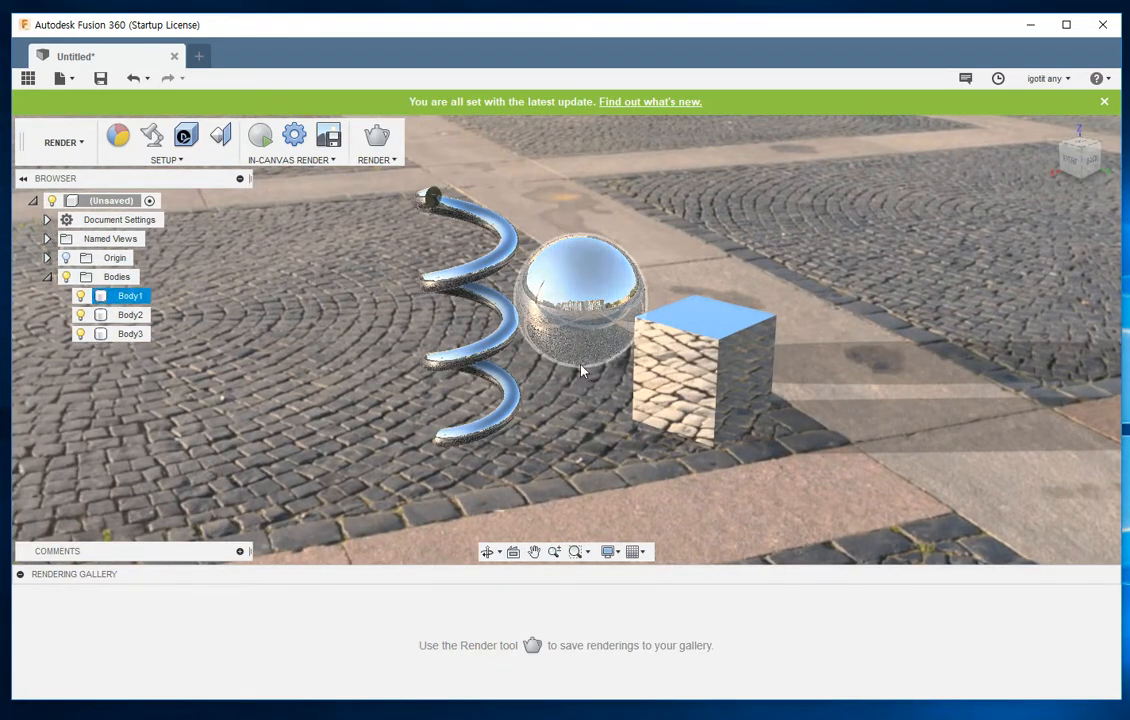
left_click(260, 137)
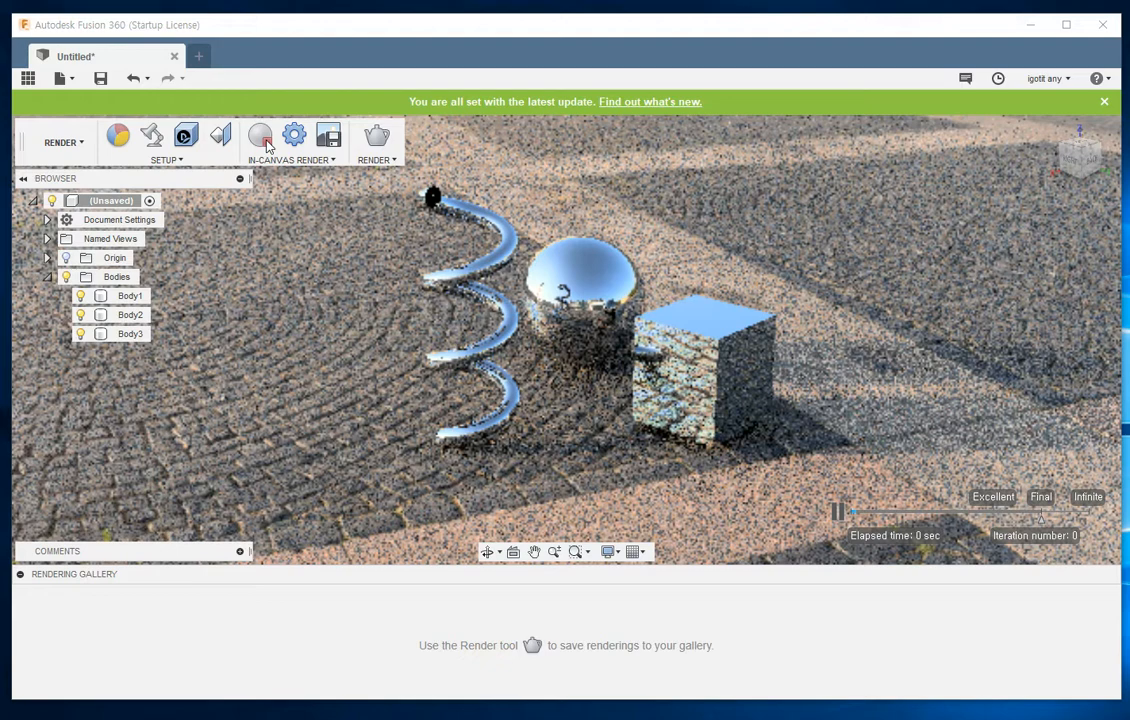
Examine the rendered sphere and neighbouring bodies up close for reflections of the plaza and of each other.
left_click(604, 335)
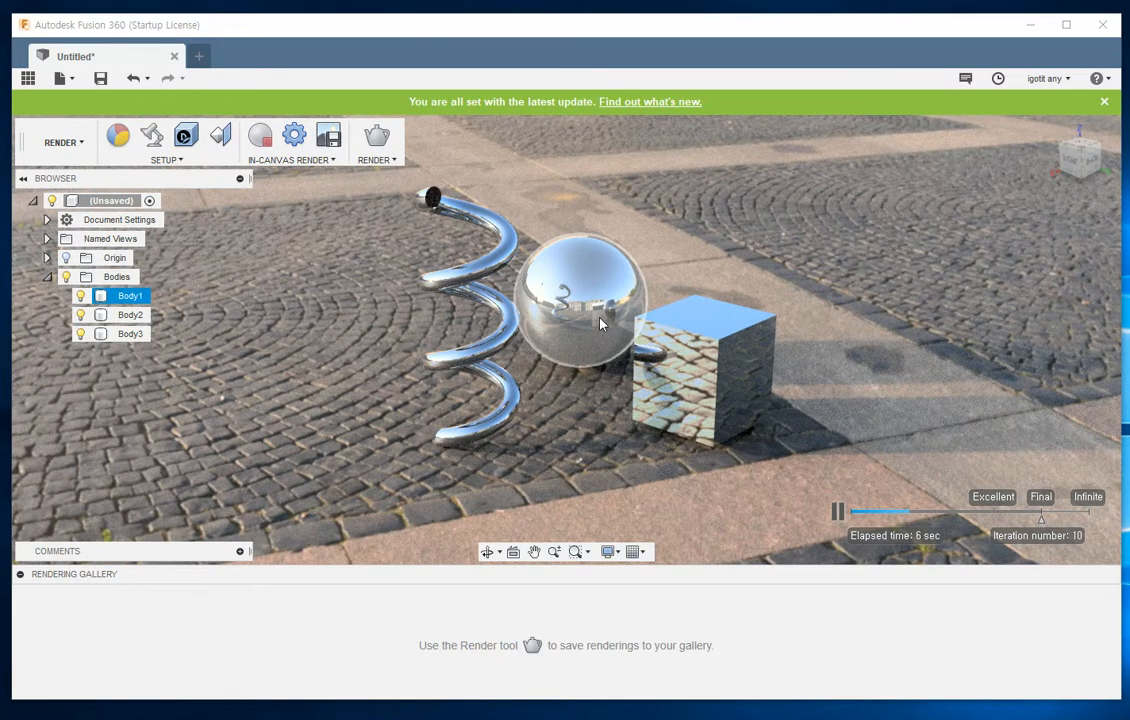
left_click(574, 440)
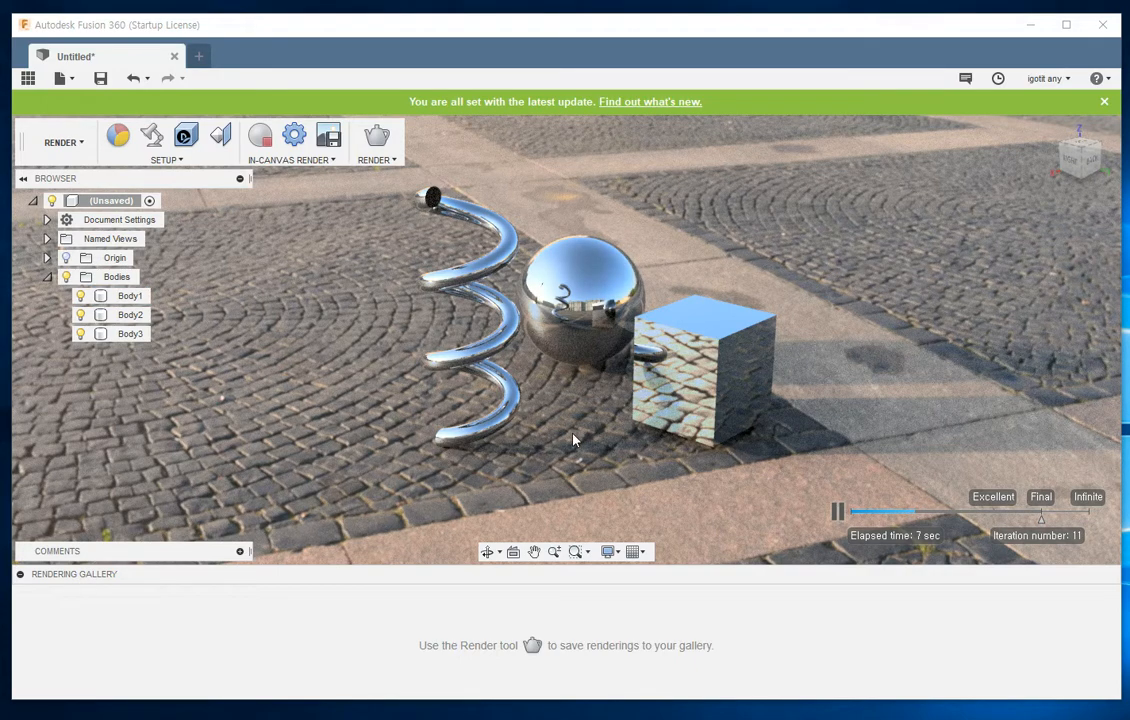
left_click(581, 346)
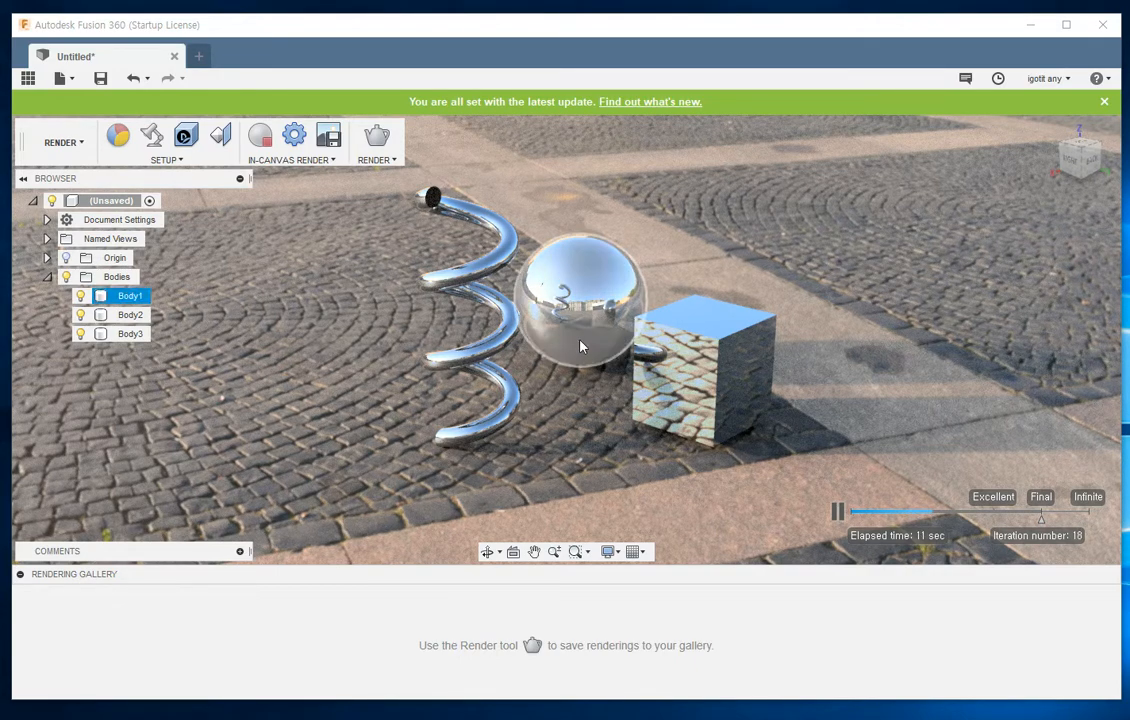
scroll(581, 368, "up", 2)
scroll(581, 368, "down", 2)
scroll(581, 368, "up", 3)
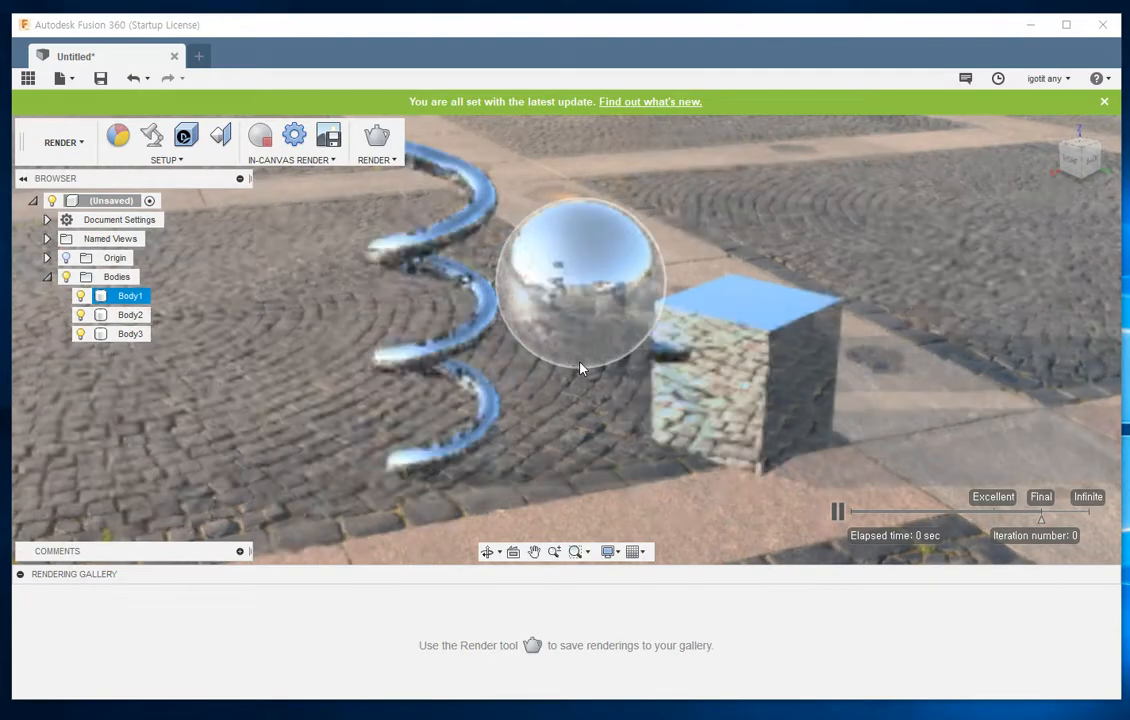
middle_click_drag(582, 368, 540, 467, "shift")
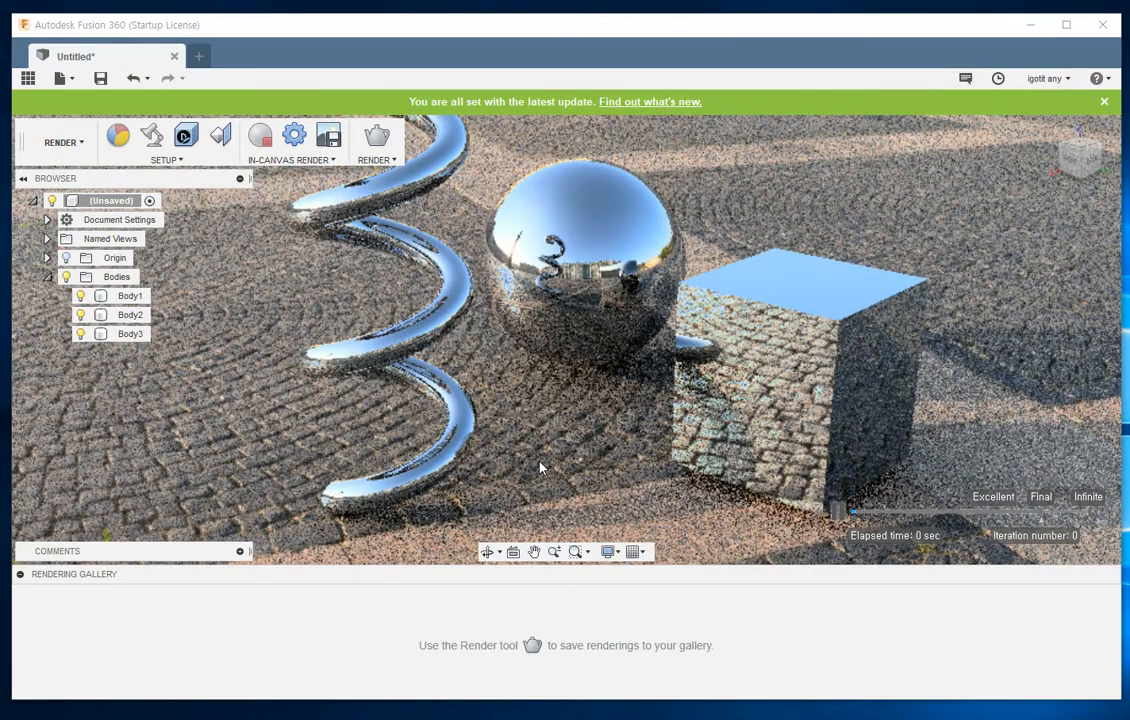